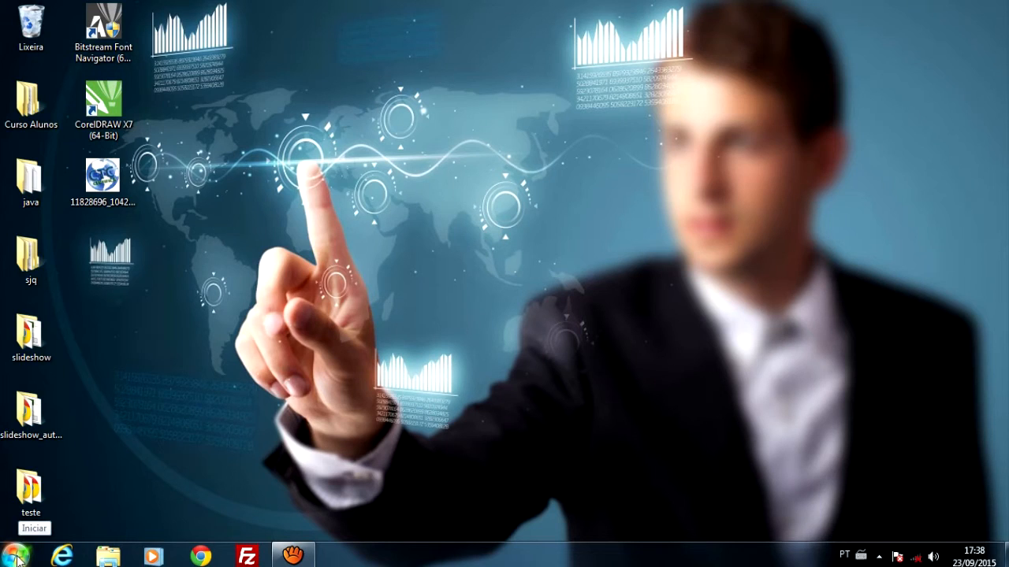
Launch Excel 2013 and create a blank workbook.
left_click(17, 558)
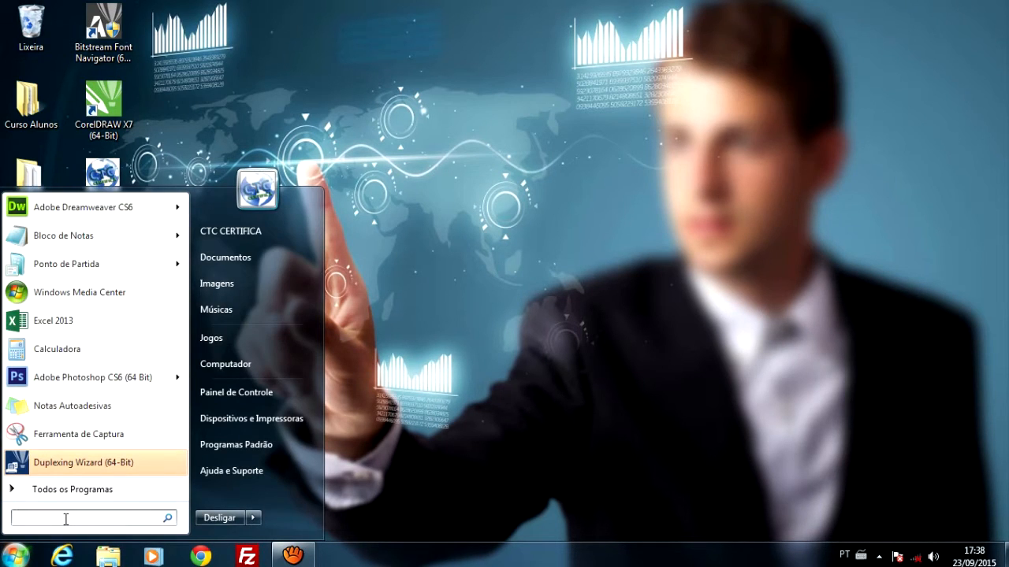
type("excel")
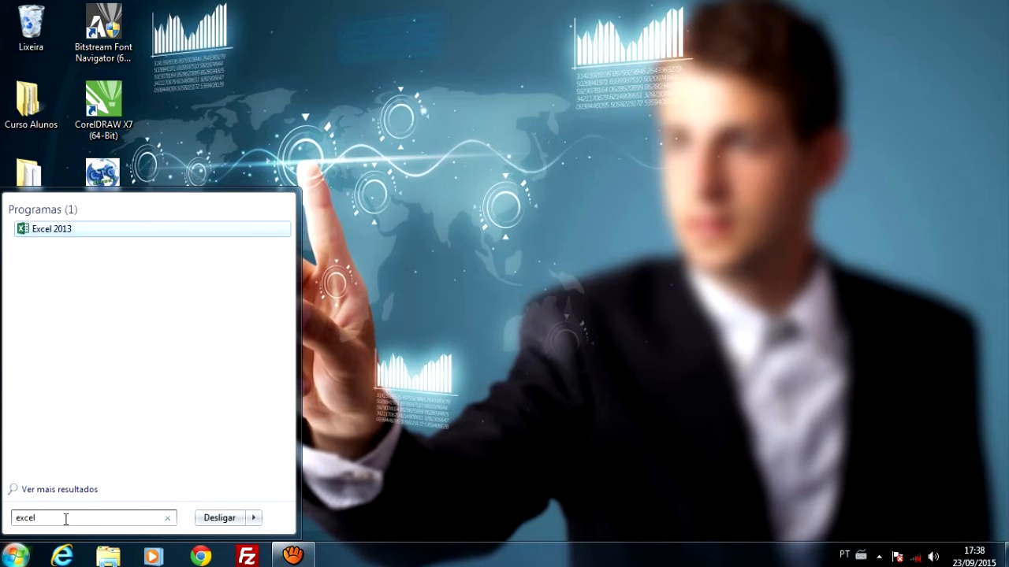
left_click(79, 231)
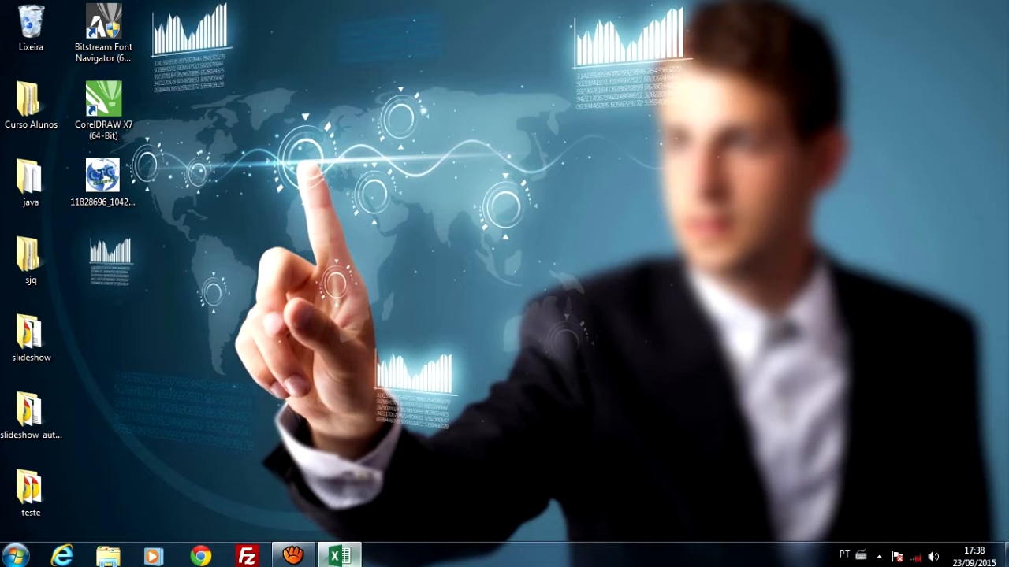
left_click(346, 558)
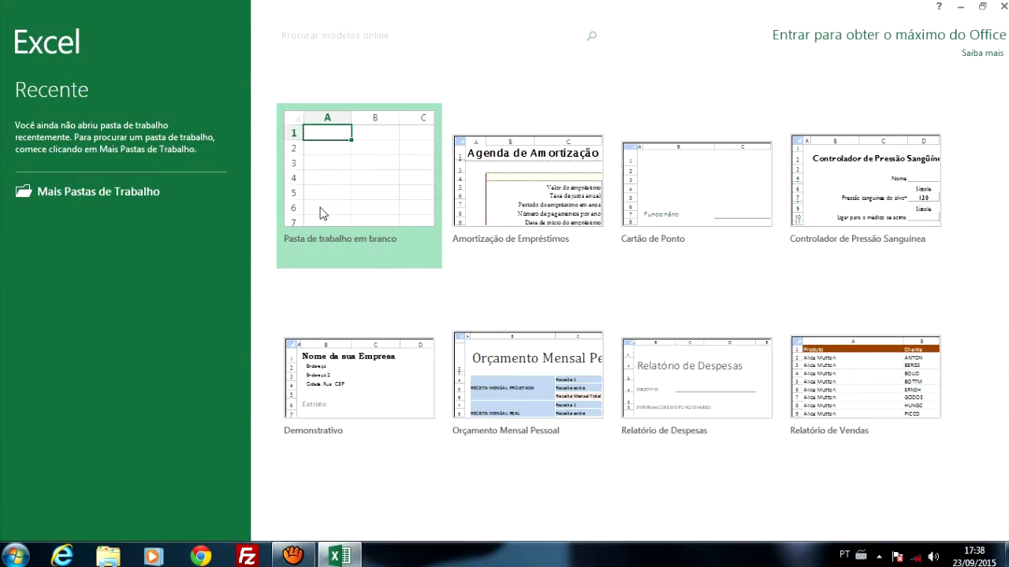
left_click(379, 187)
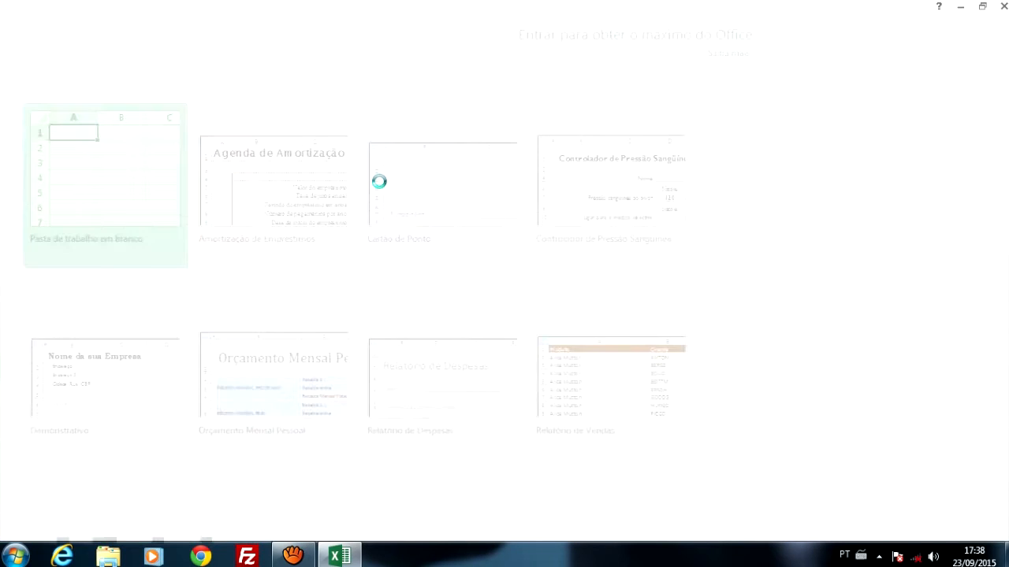
left_click(372, 176)
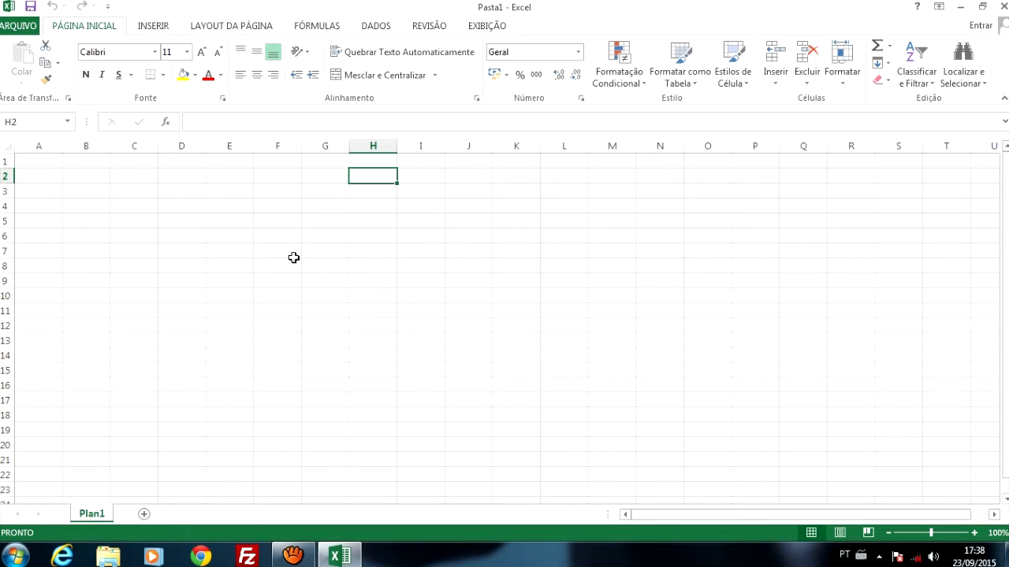
left_click(278, 220)
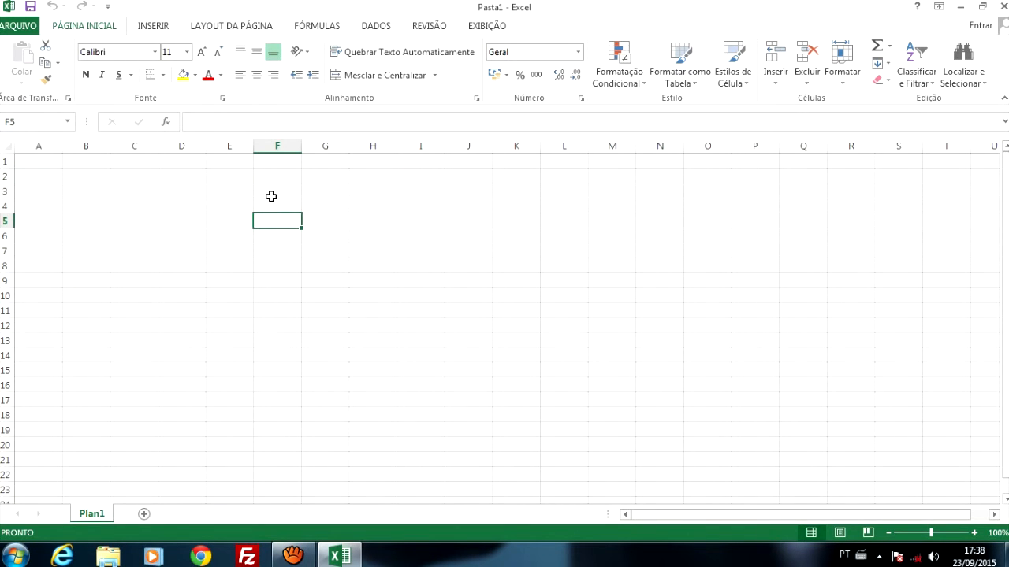
left_click(272, 193)
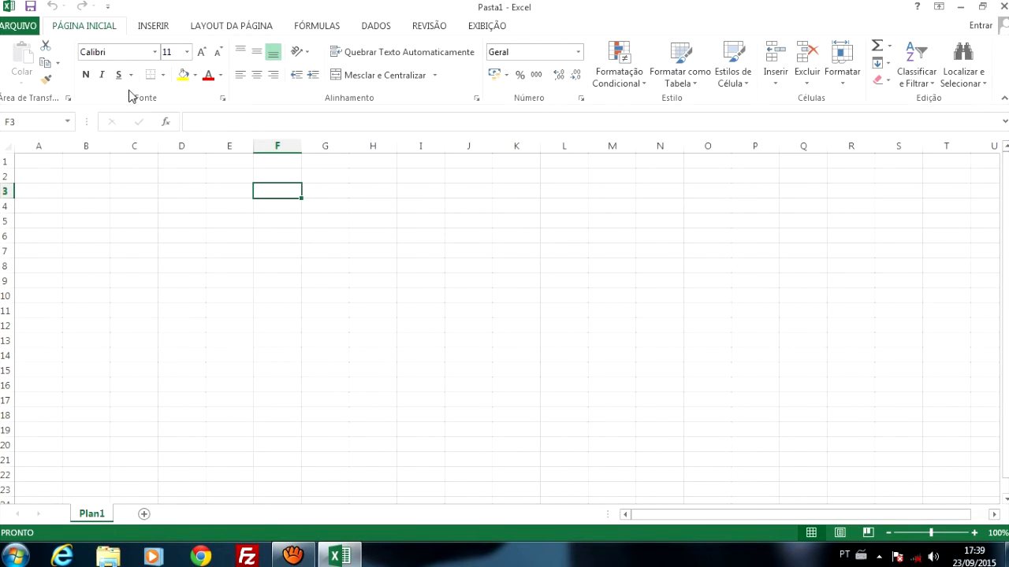
Enter the header Produto in B2, with Camisa in B3 and Calça in B4.
left_click(84, 180)
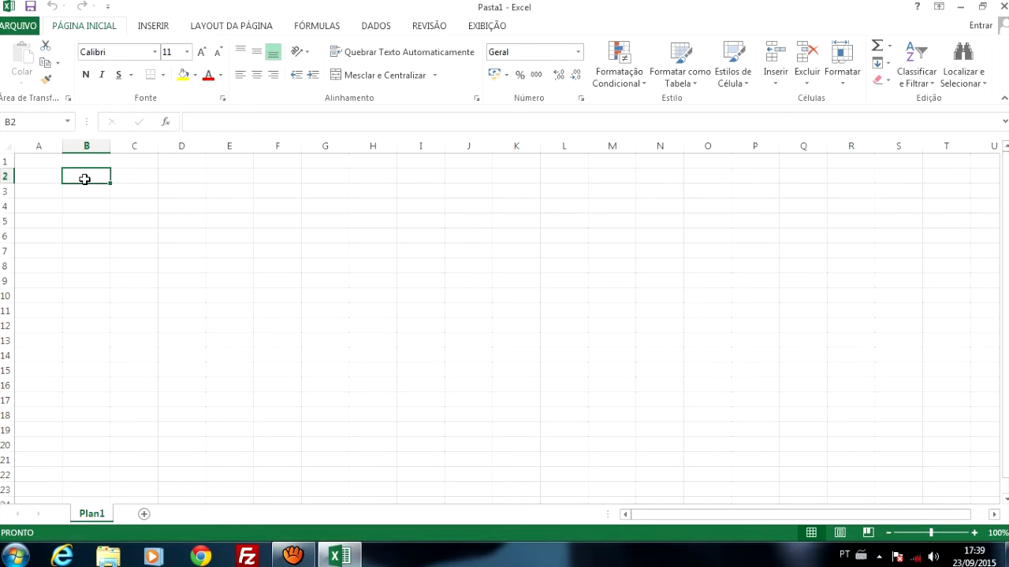
type("Produto")
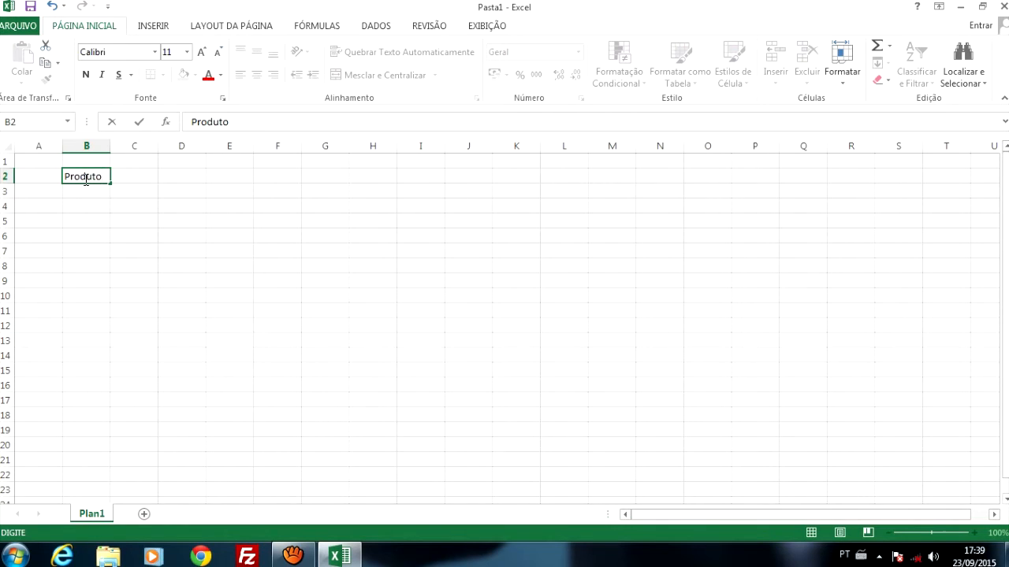
key("Return")
type("Camisa")
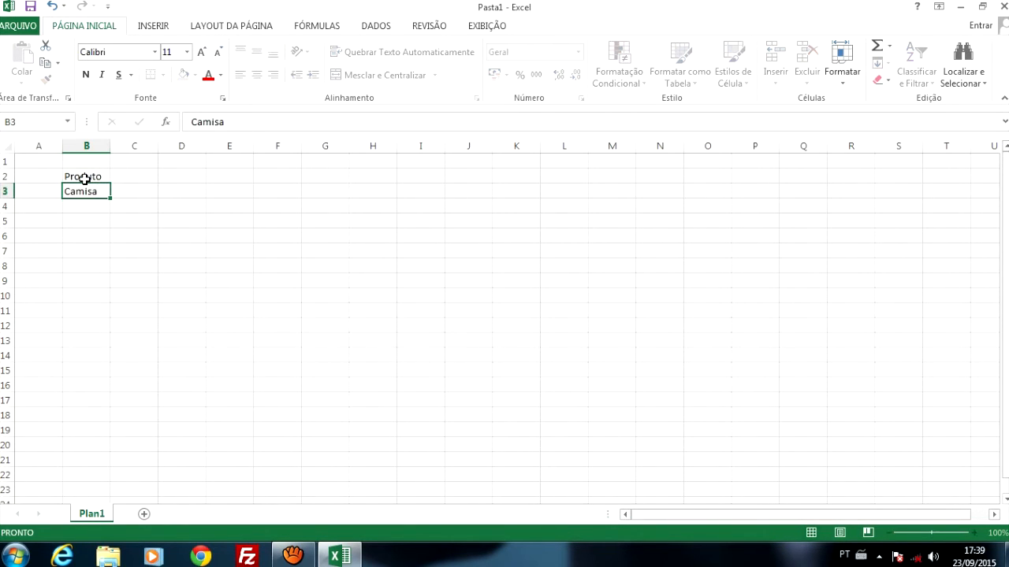
key("Return")
type("Ca")
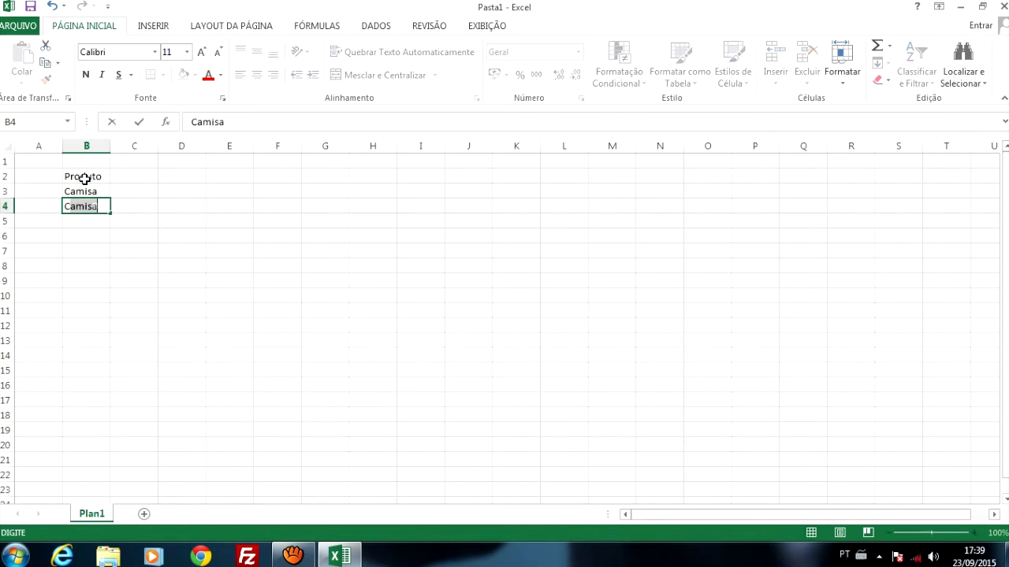
type("lça")
key("Return")
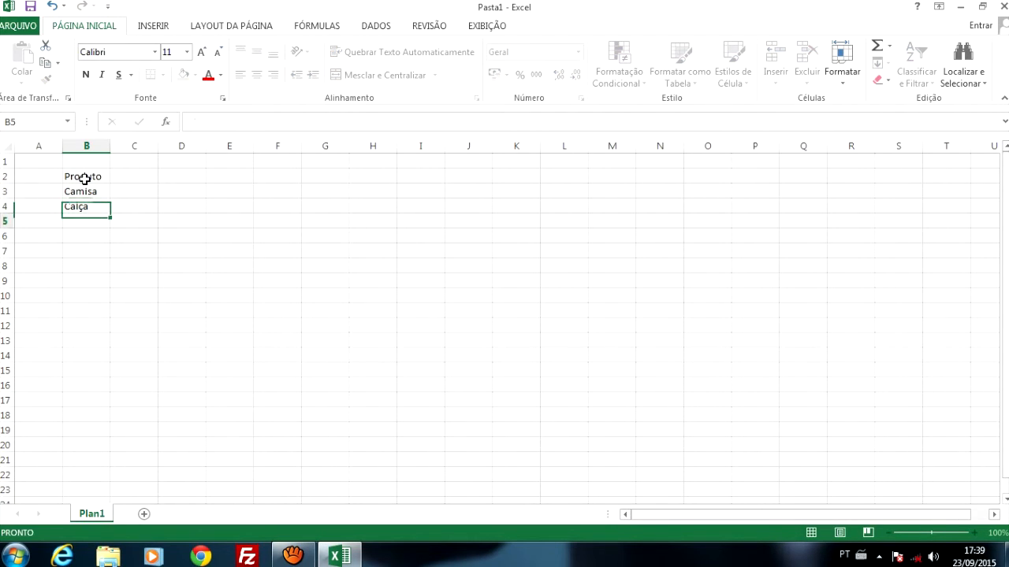
Continue the product list with Boné, Cueca, Meia and Calcinha in cells B5 to B8.
type("Boné")
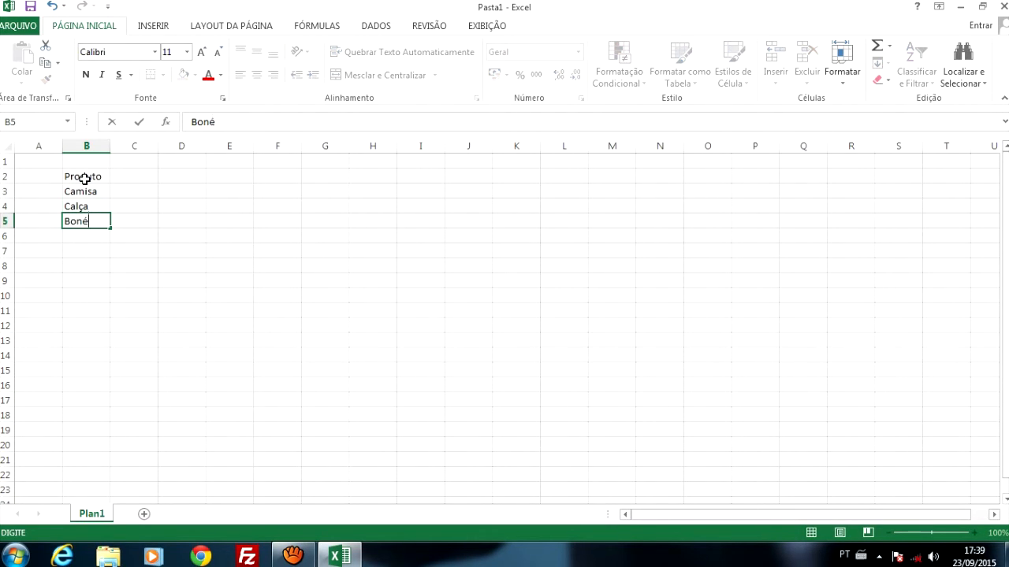
key("Return")
type("Cueca")
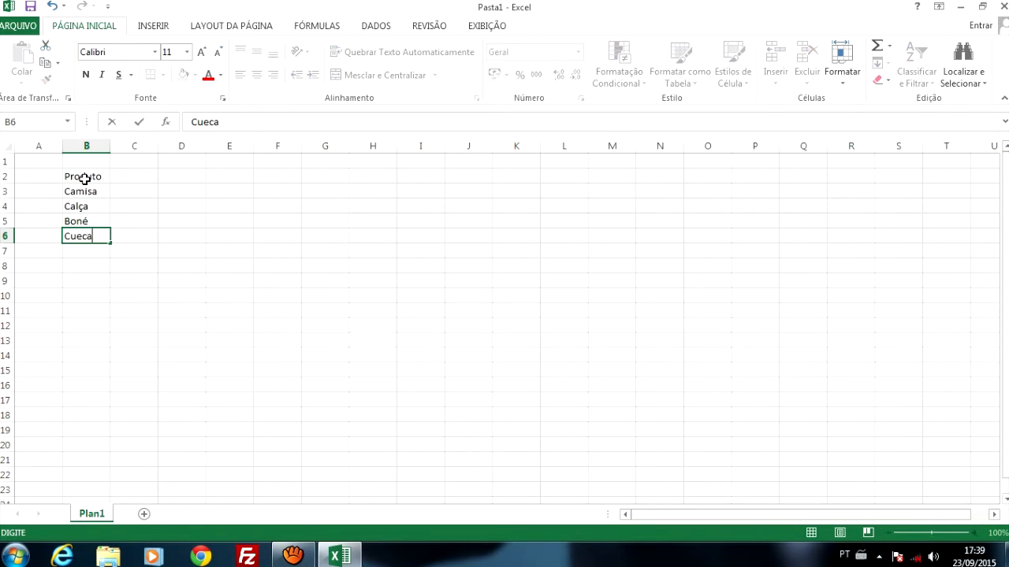
key("Return")
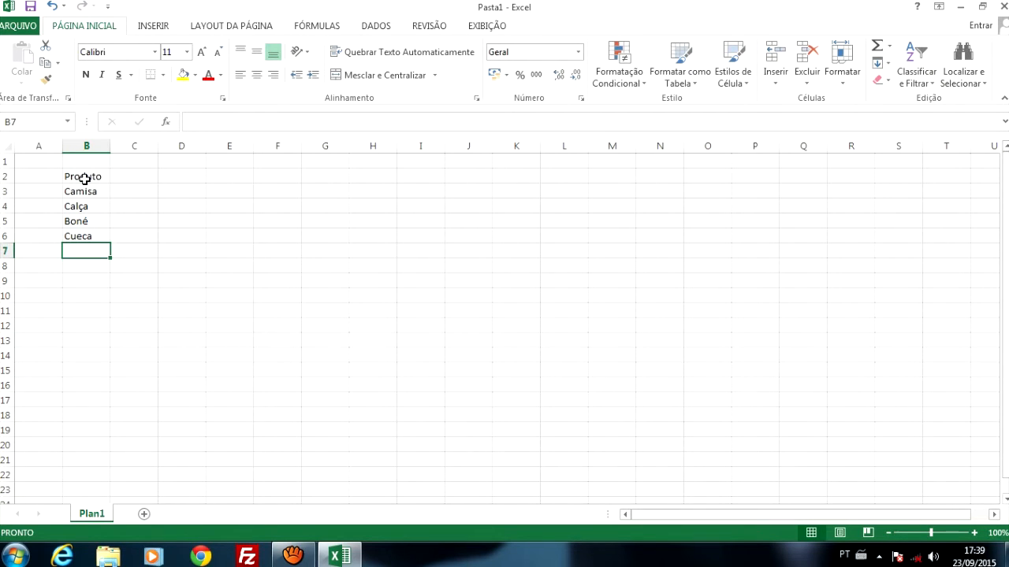
type("Meia")
key("Return")
type("Cal")
key("BackSpace")
type("cinha")
key("Return")
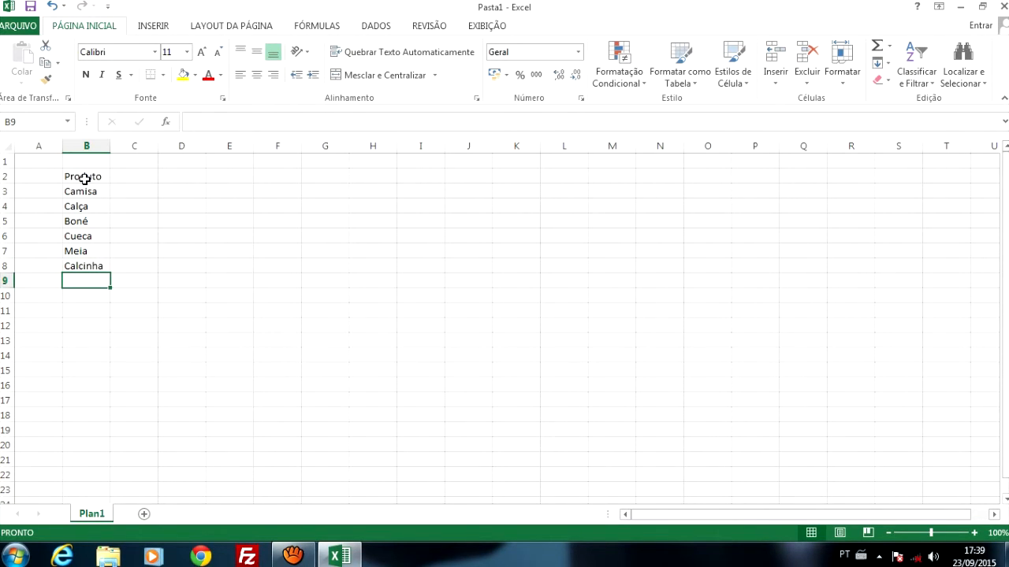
left_click_drag(99, 190, 93, 325)
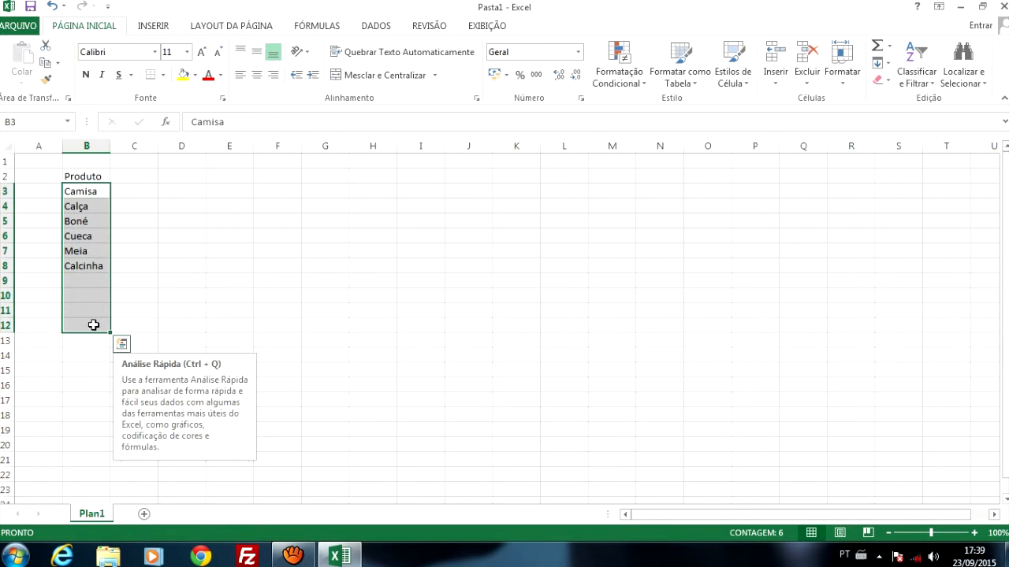
left_click(83, 248)
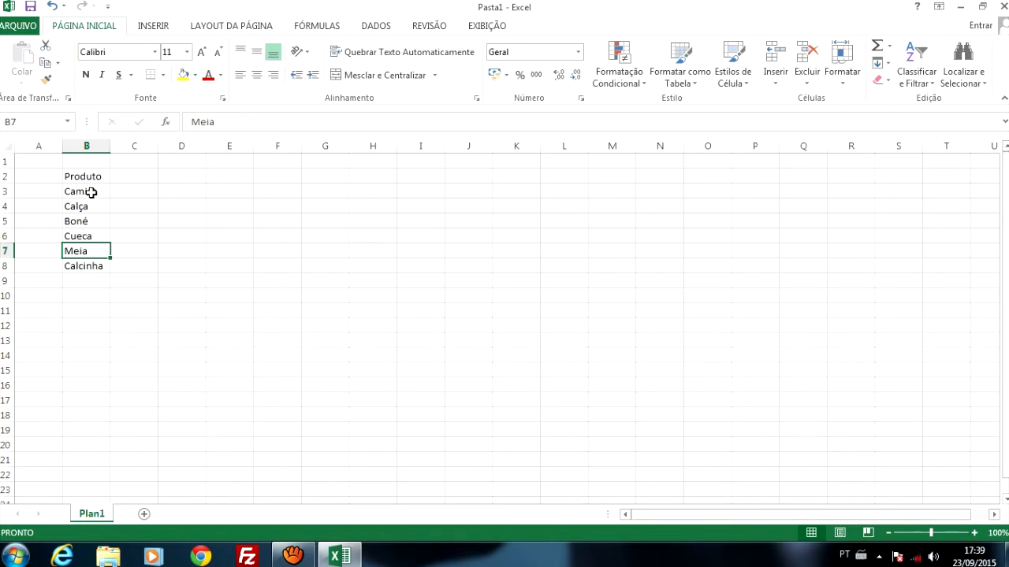
left_click_drag(99, 192, 95, 281)
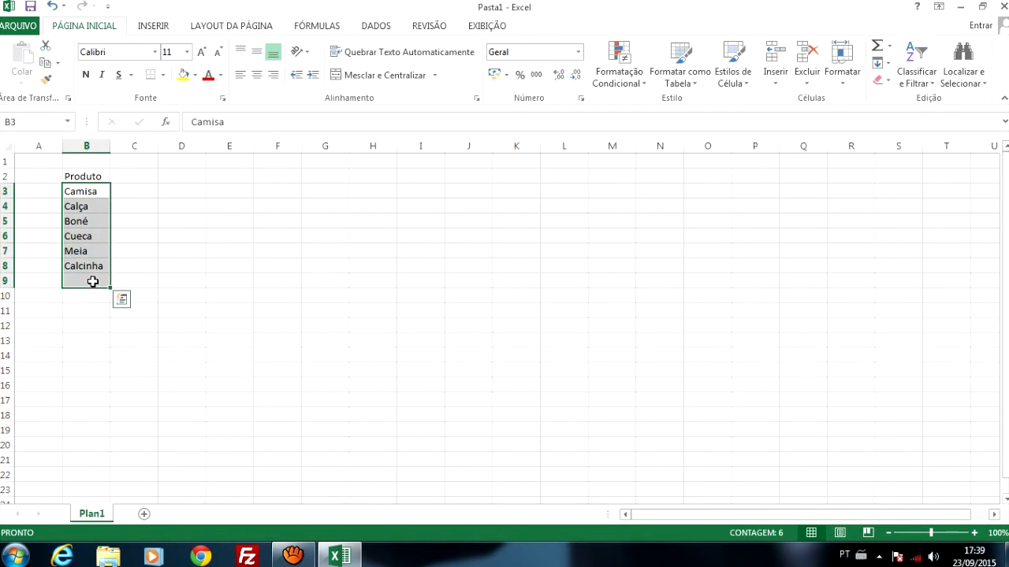
Add the column headers Entrada in C2 and Saida in D2.
left_click(149, 176)
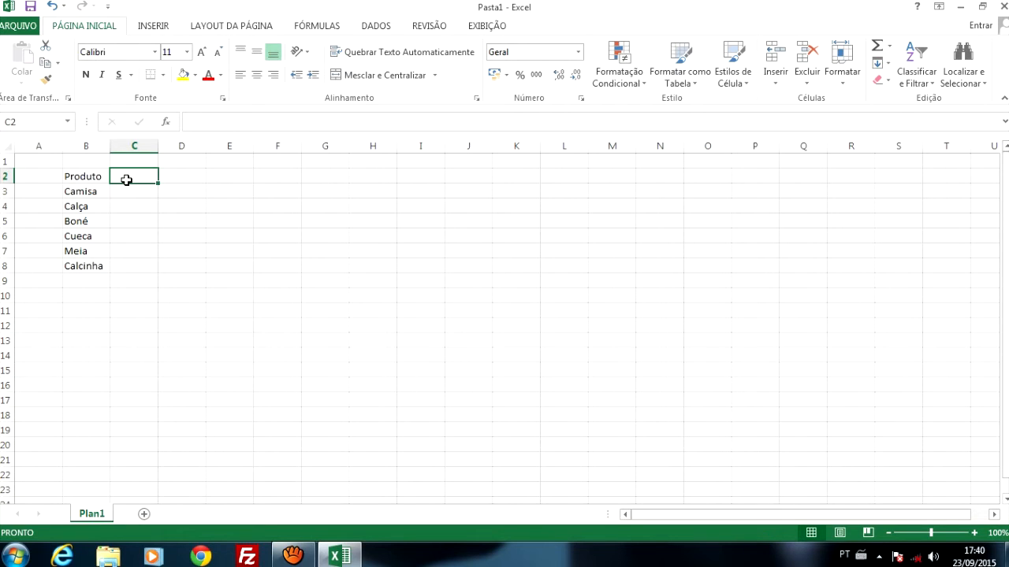
type("Entrada")
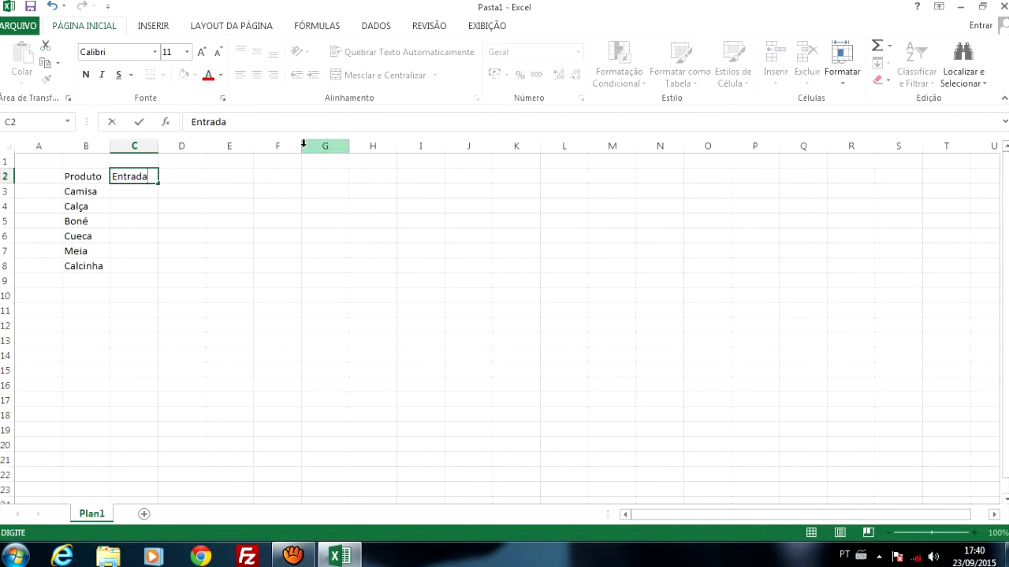
key("Tab")
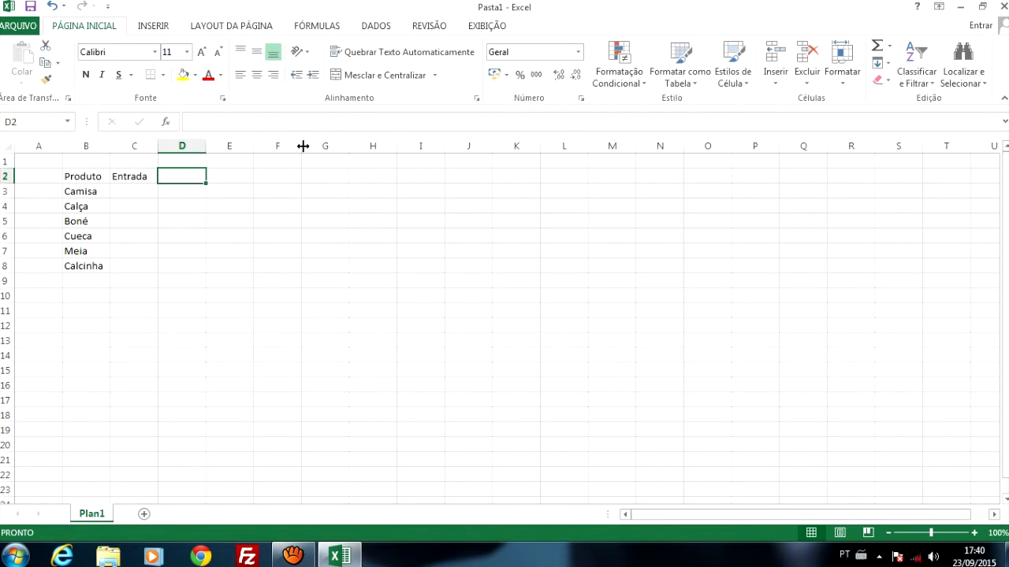
type("Saida")
key("Return")
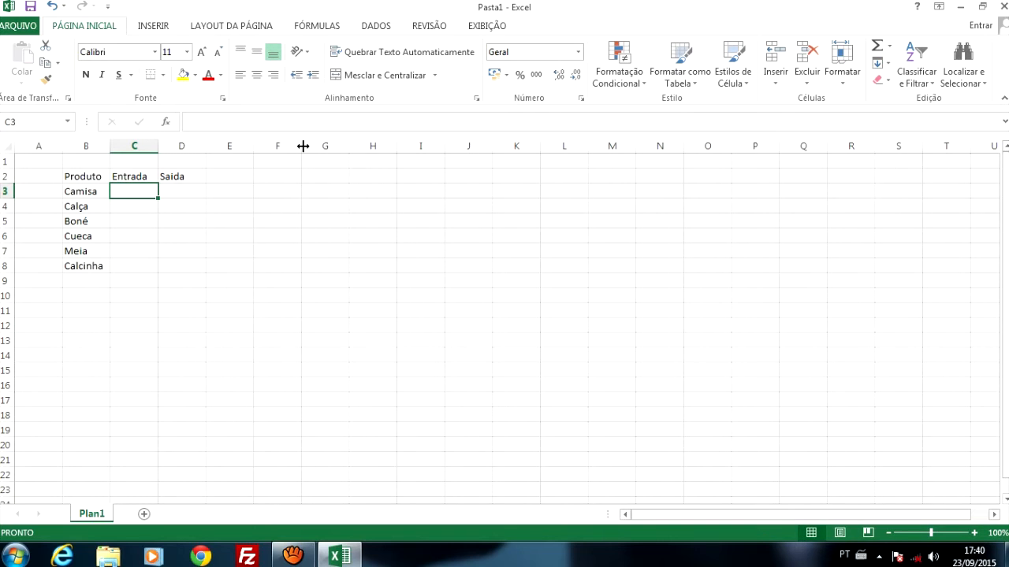
Fill the Entrada column from C3 to C8 with 10, 23, 43, 12, 76 and 87.
type("10")
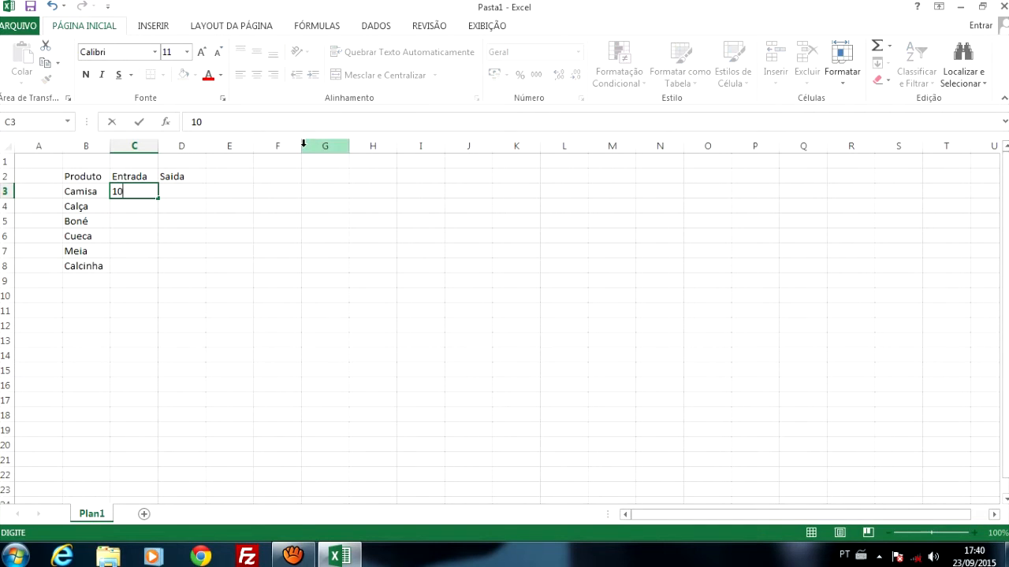
key("Return")
type("23")
key("Return")
type("43")
key("Return")
type("12")
key("Return")
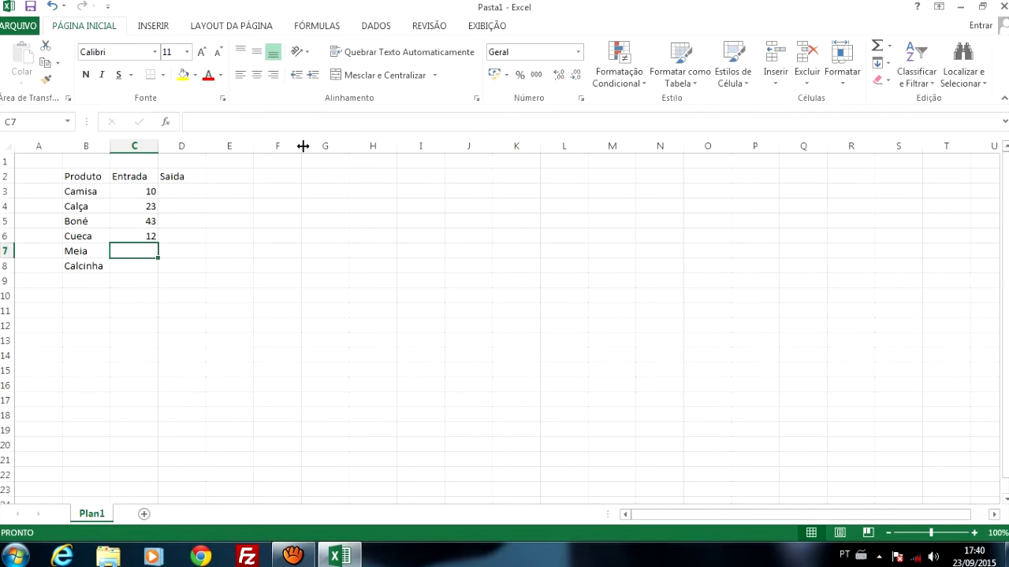
type("76")
key("Return")
type("87")
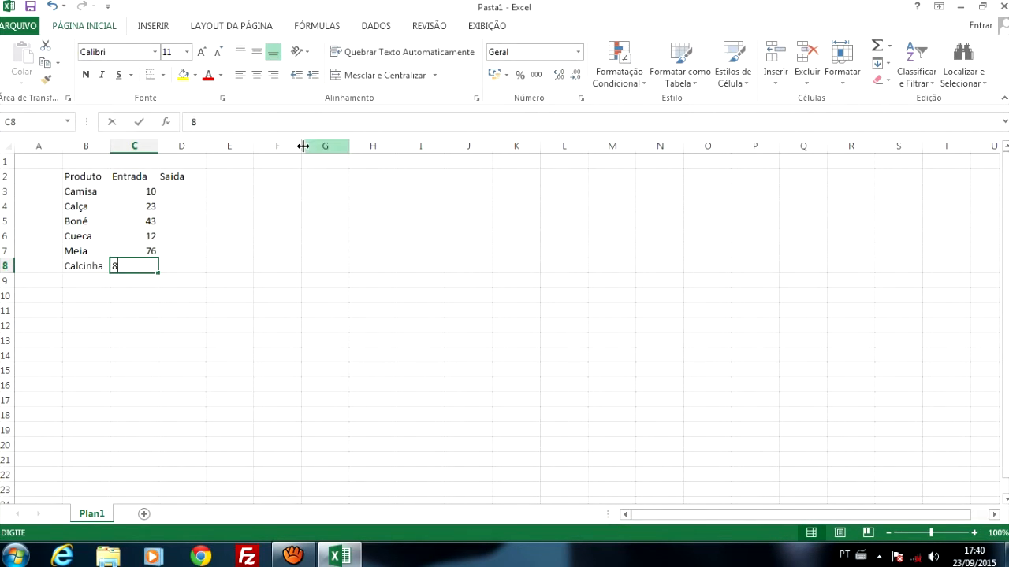
key("Return")
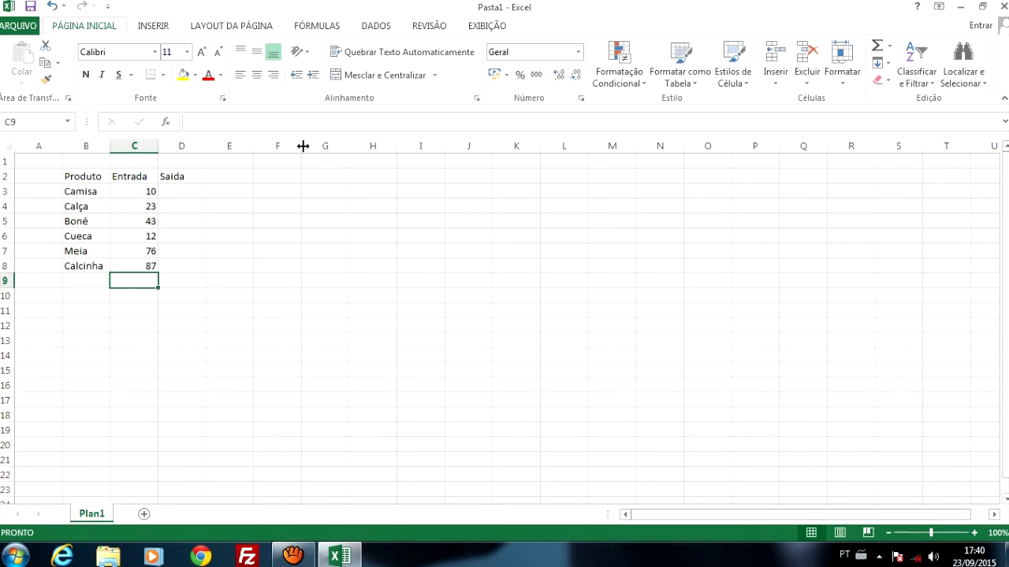
Enter 12 as the Saida value for Camisa in D3.
key("Up")
key("Up")
key("Up")
key("Up")
key("Up")
key("Up")
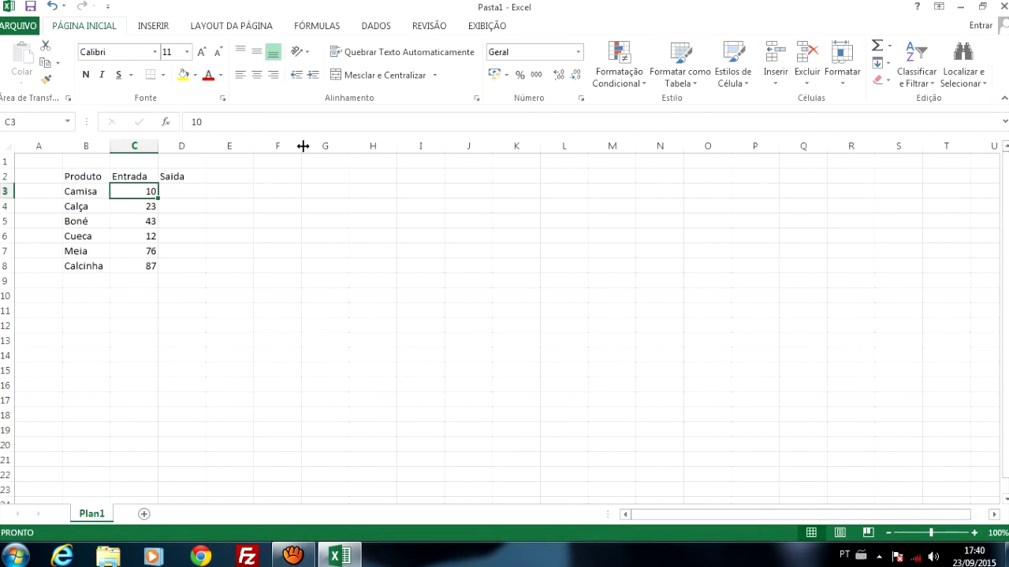
key("Right")
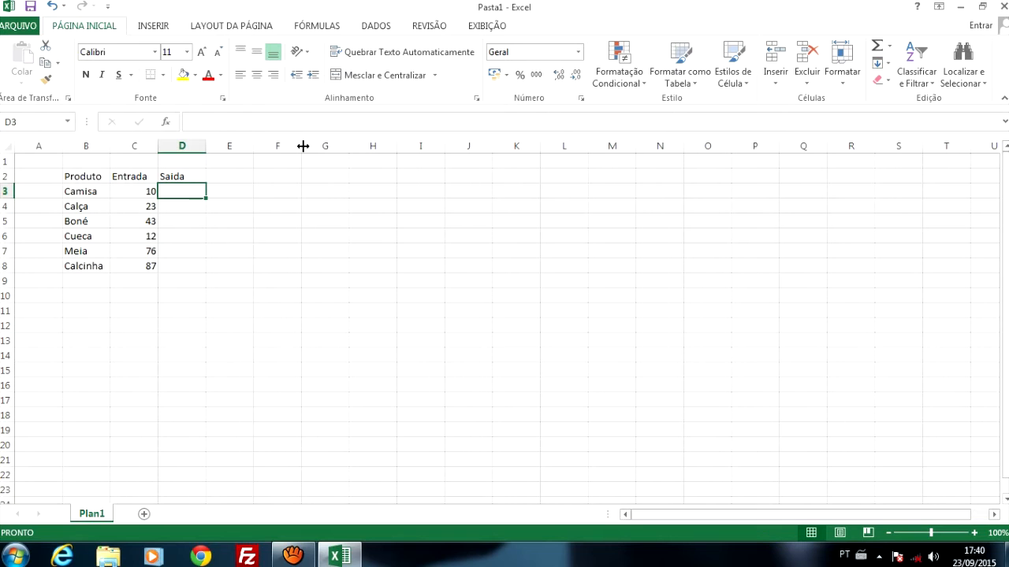
type("1")
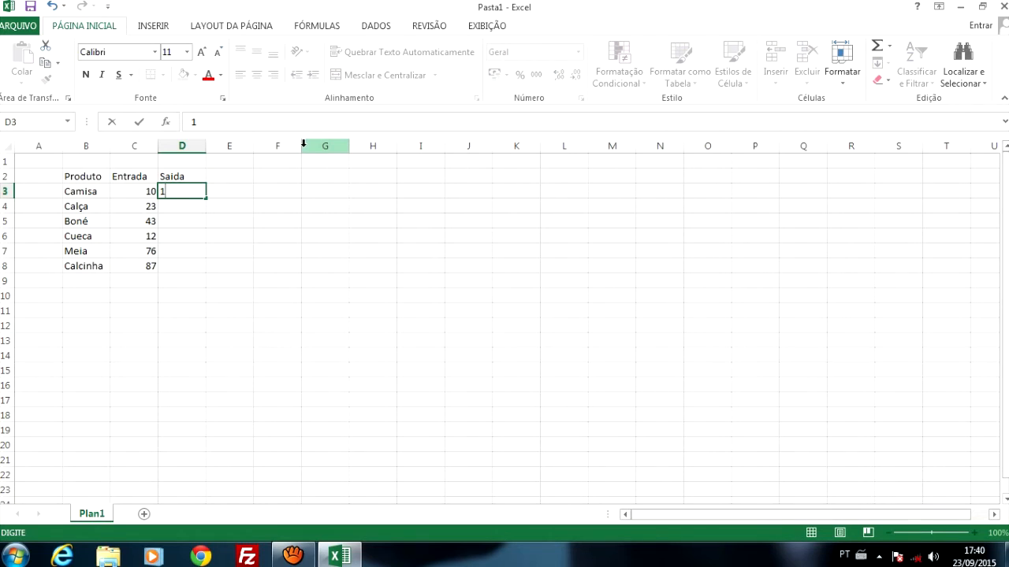
type("2")
key("Return")
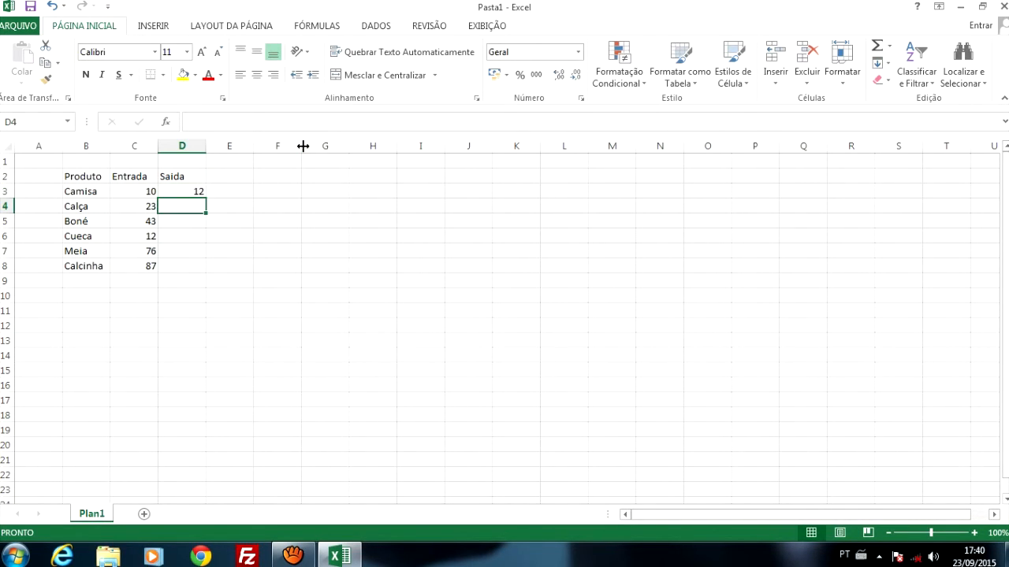
key("Up")
key("Left")
key("Right")
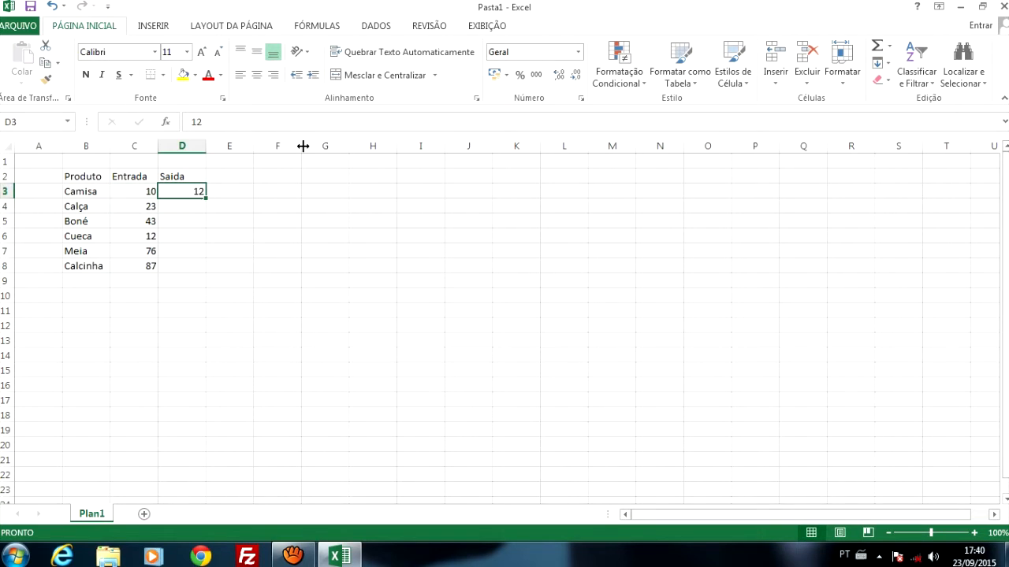
key("Left")
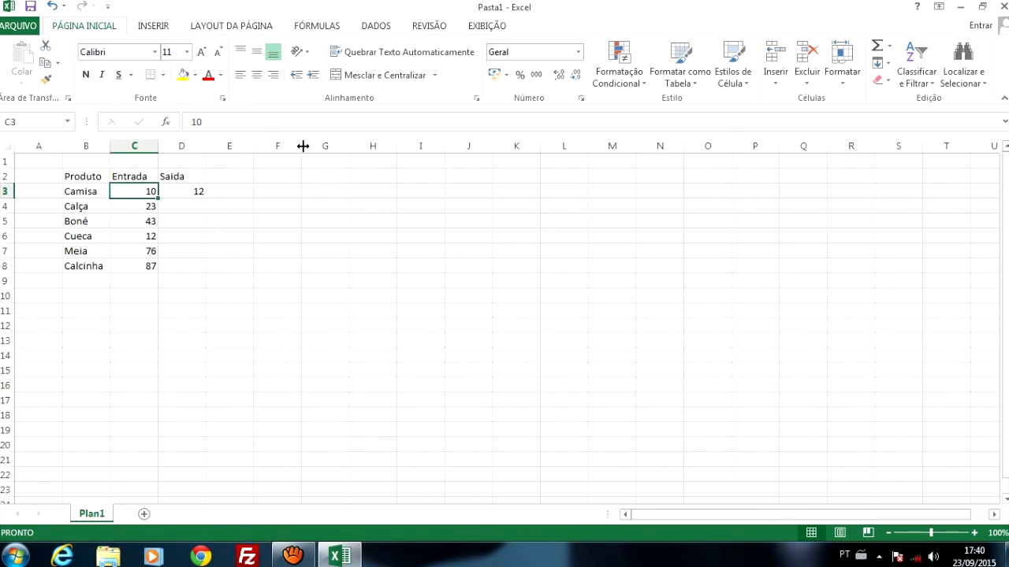
key("Right")
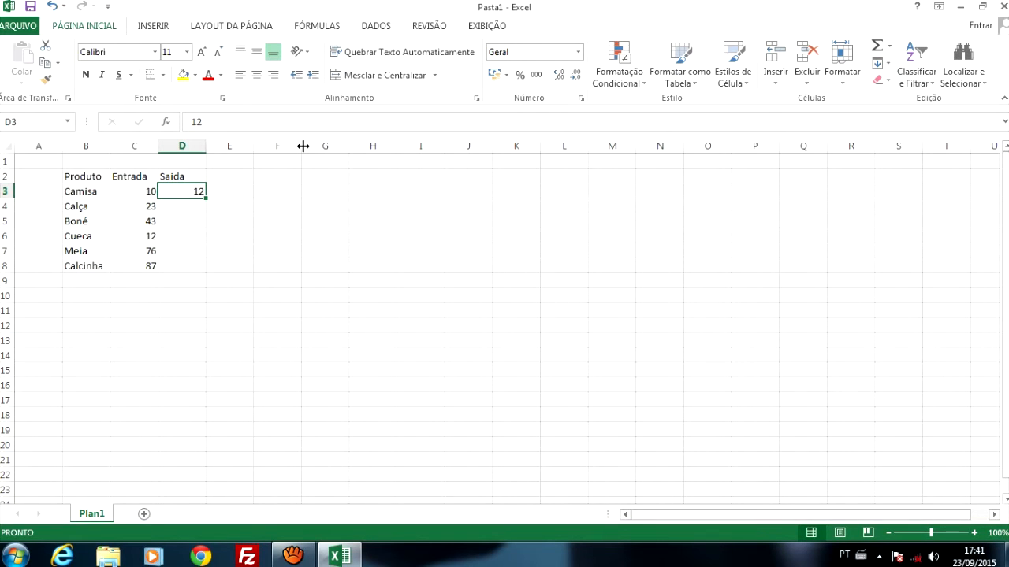
Fill the Saida column from D3 to D8 with 4, 6, 2, 8, 1 and 9.
type("4")
key("Return")
type("6")
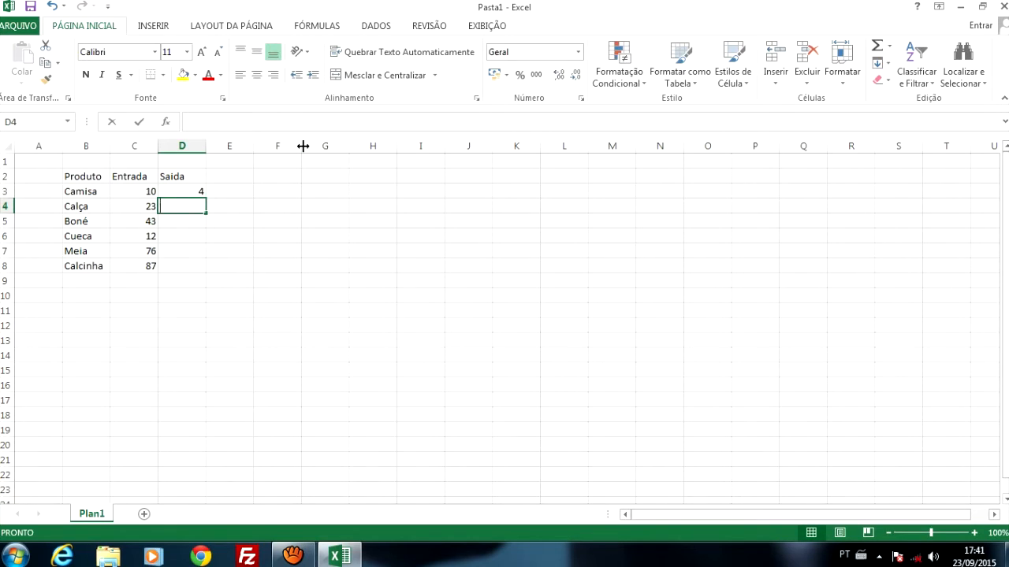
key("Return")
type("2")
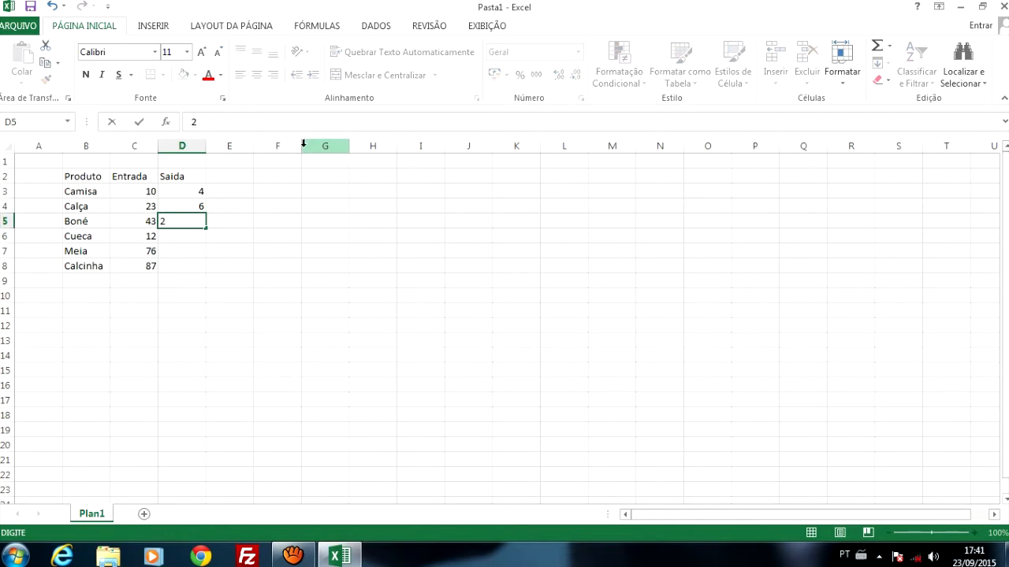
key("Return")
type("8")
key("Return")
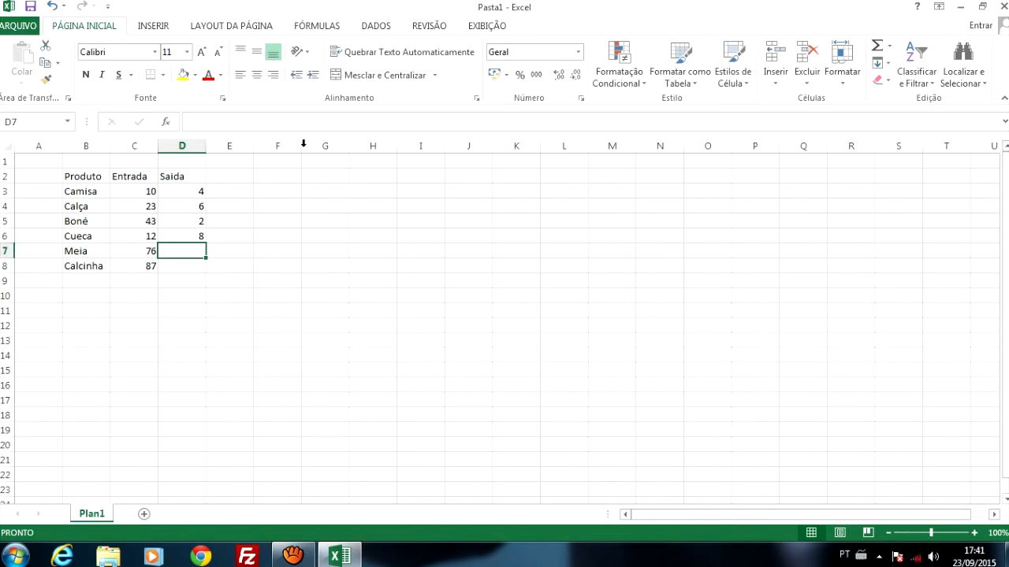
type("1")
key("Return")
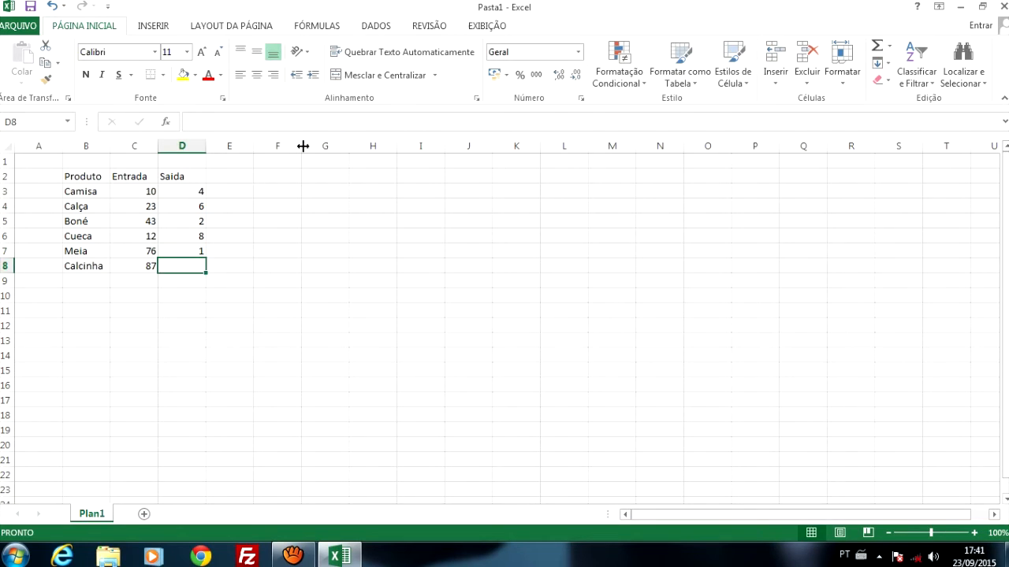
type("9")
key("Return")
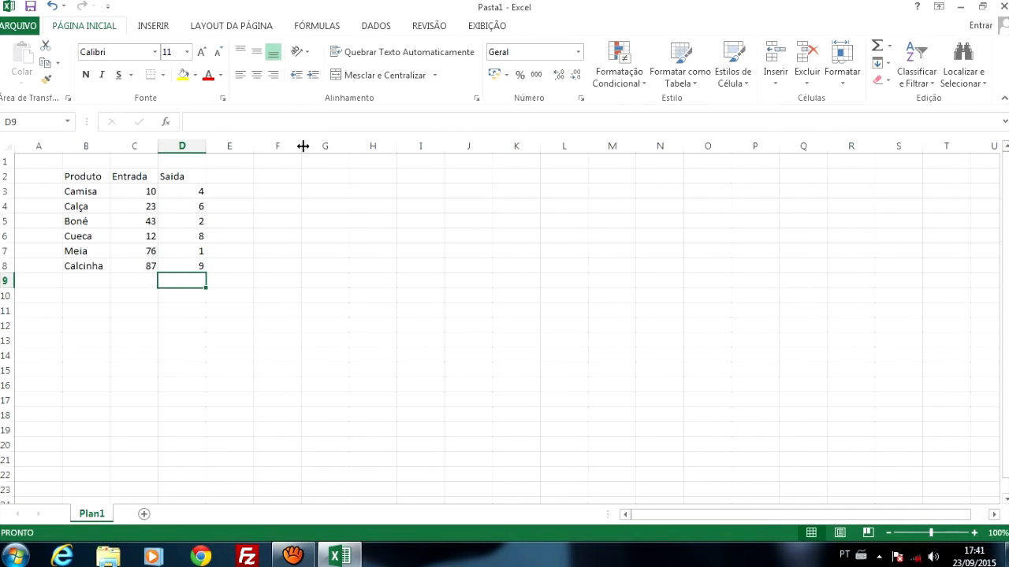
Add the column header Estoque in E2.
left_click(238, 174)
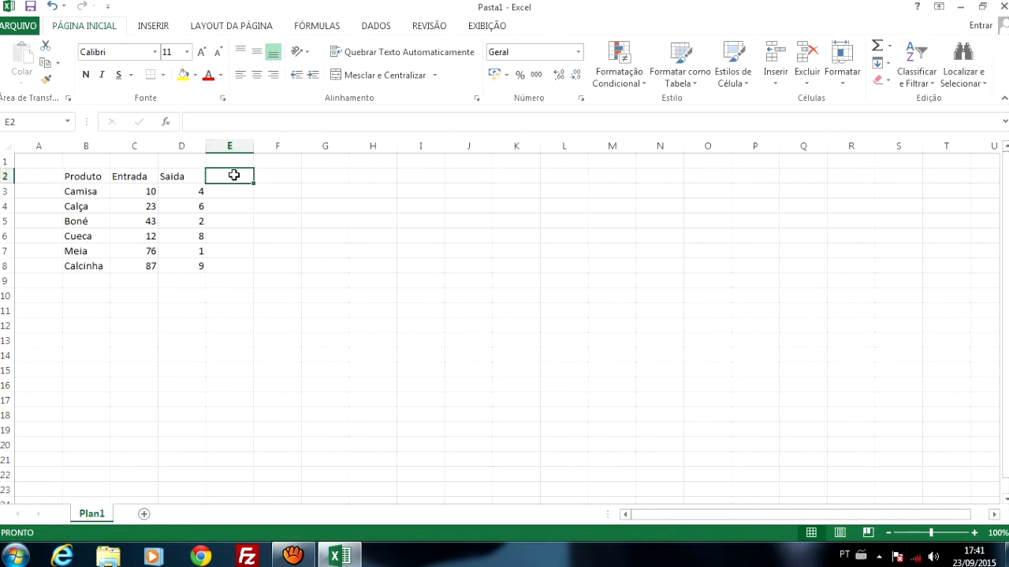
type("Estoque")
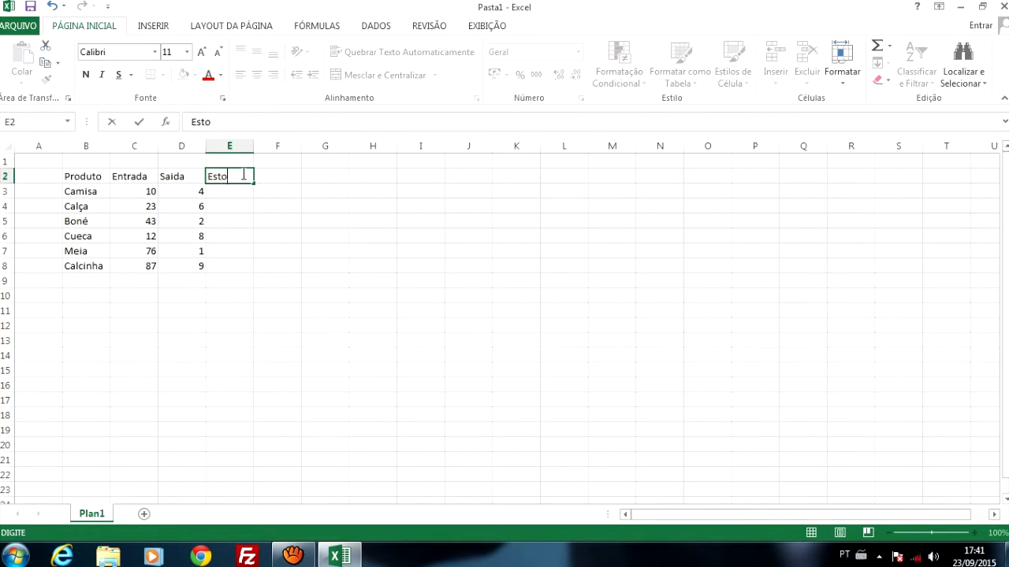
key("Return")
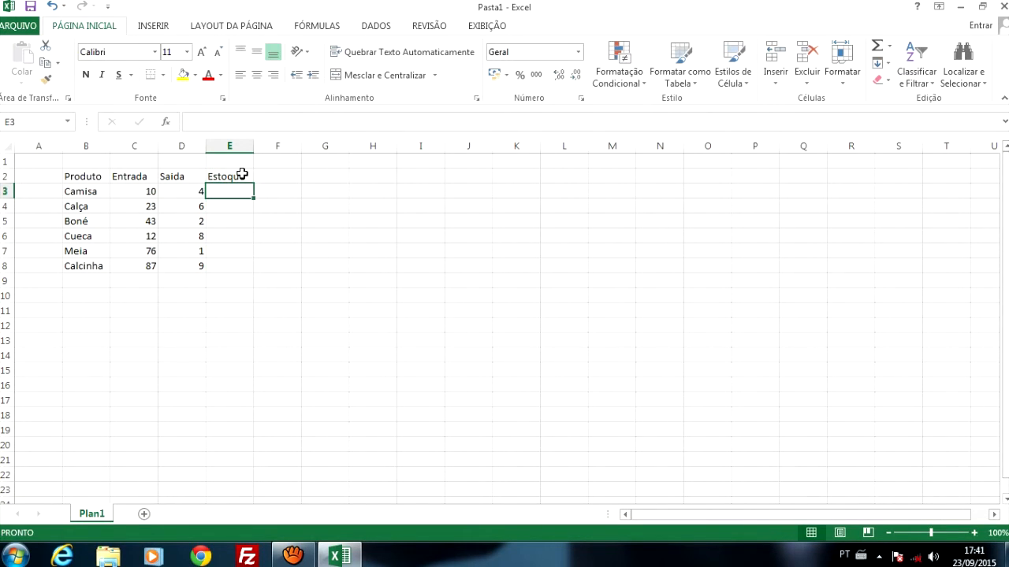
left_click(143, 192)
left_click(169, 191)
left_click(218, 192)
left_click(234, 220)
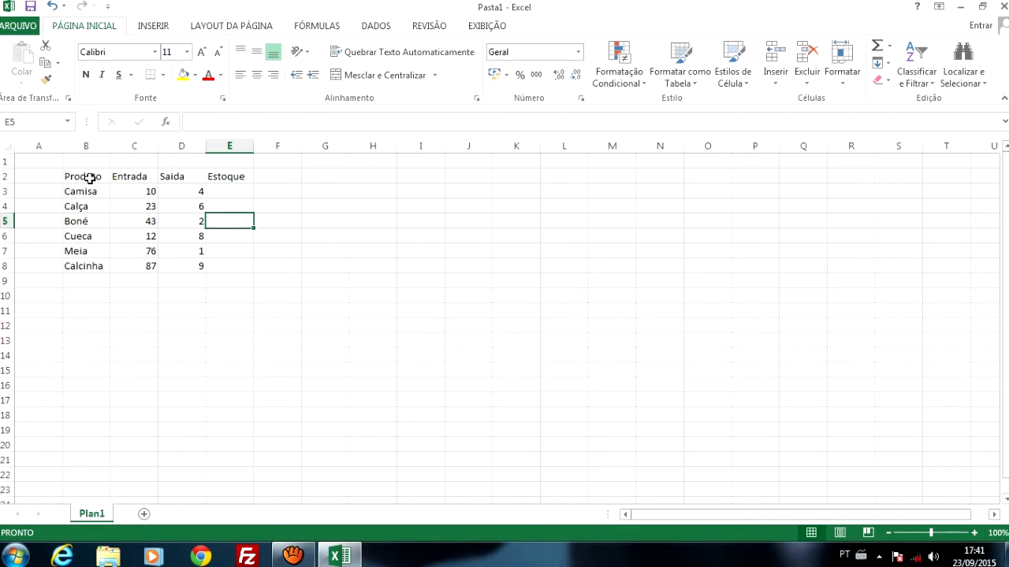
left_click_drag(134, 206, 308, 307)
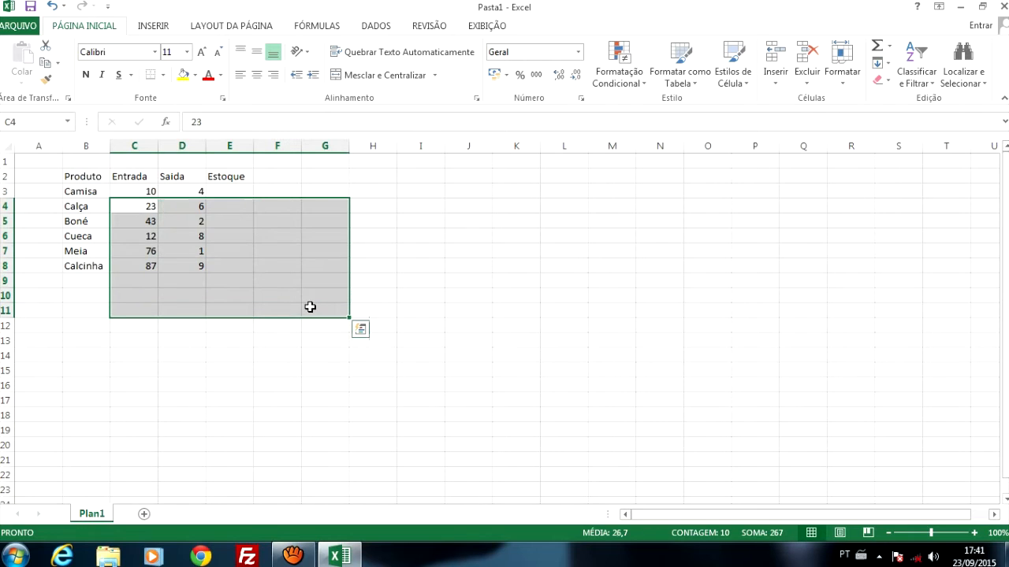
left_click(238, 249)
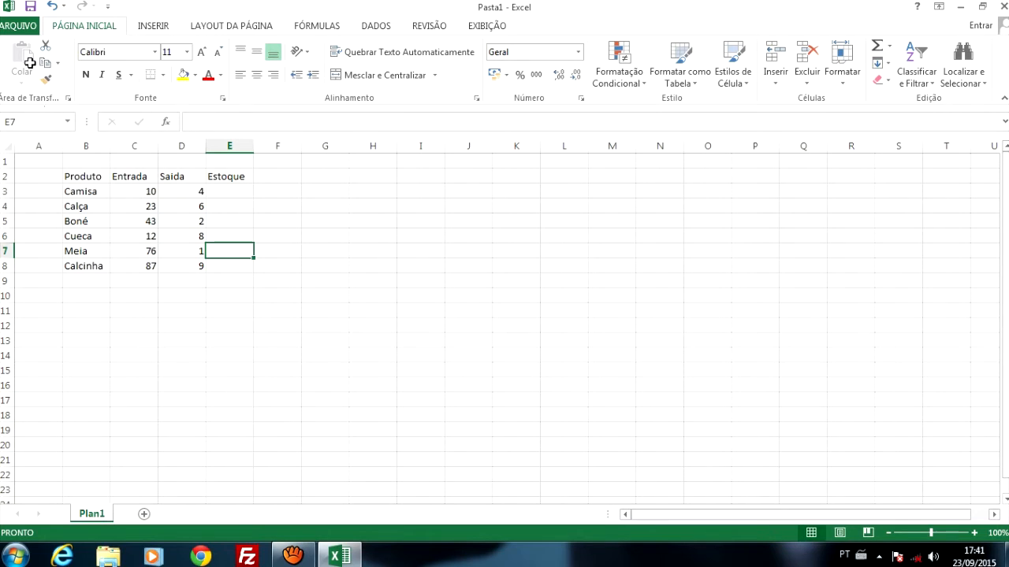
Check how the borderless table looks in the print preview, and return to the worksheet.
left_click(19, 29)
left_click(19, 28)
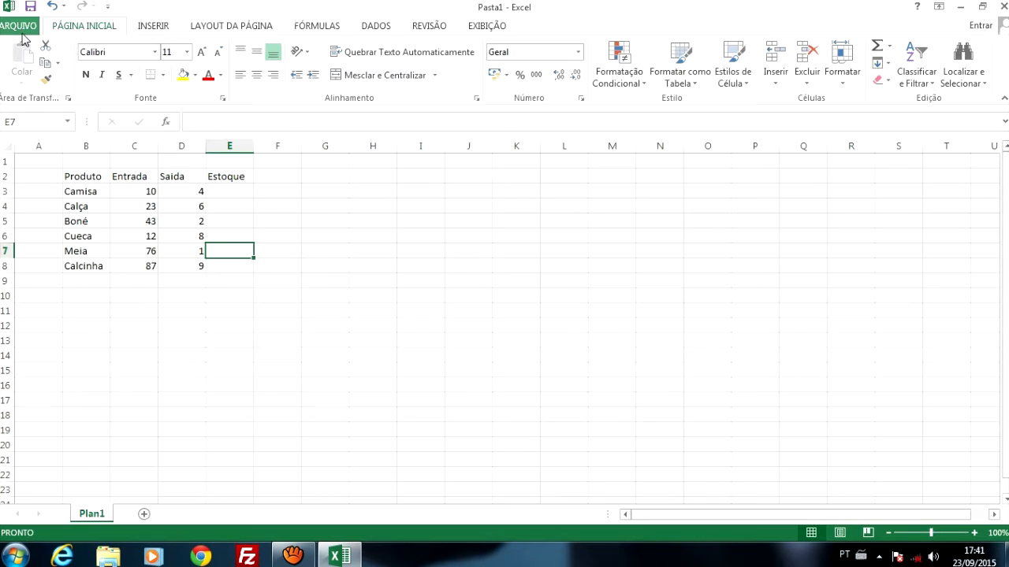
left_click(19, 28)
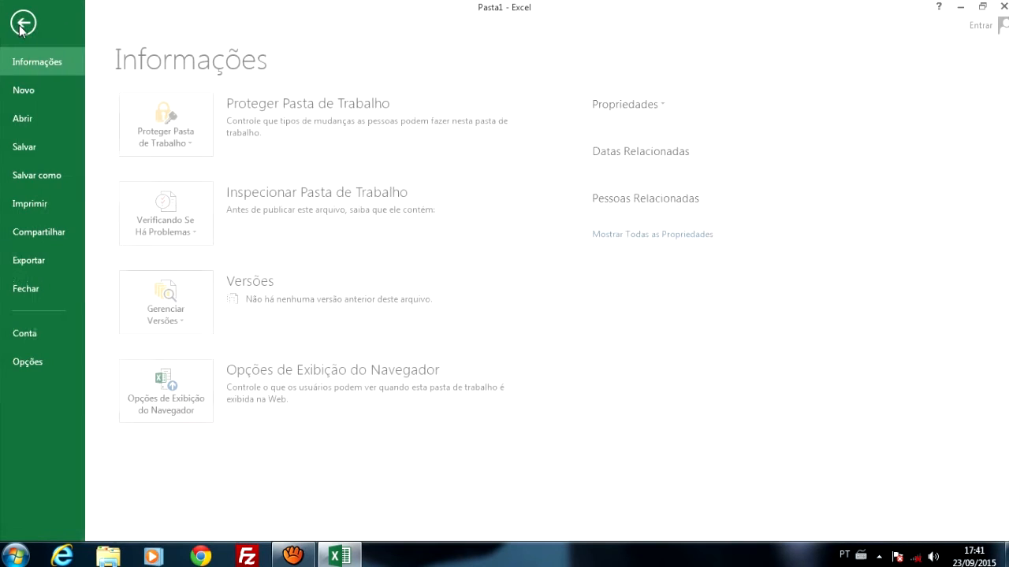
left_click(30, 205)
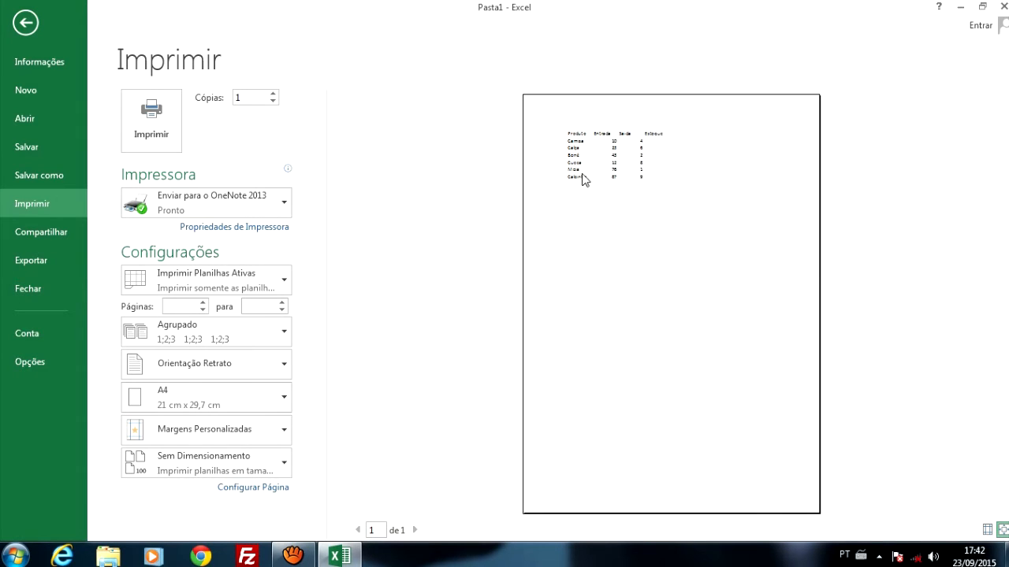
left_click(20, 30)
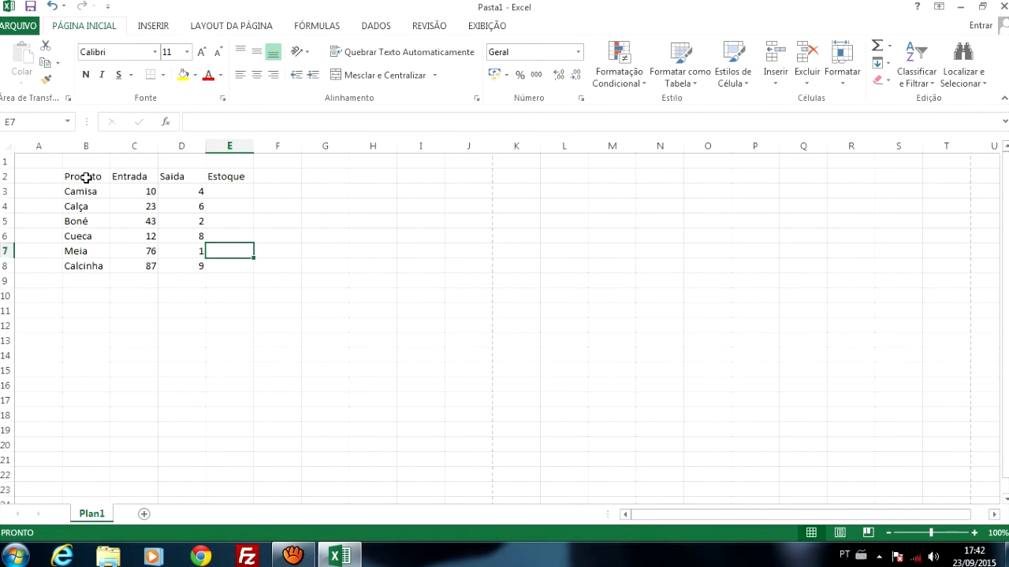
left_click(85, 177)
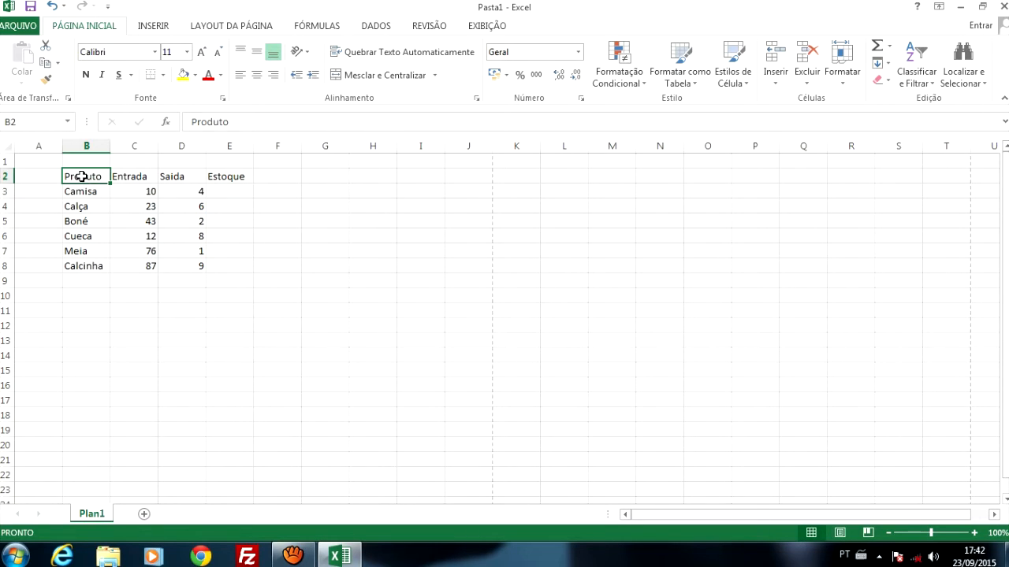
left_click_drag(82, 177, 217, 173)
left_click(126, 221)
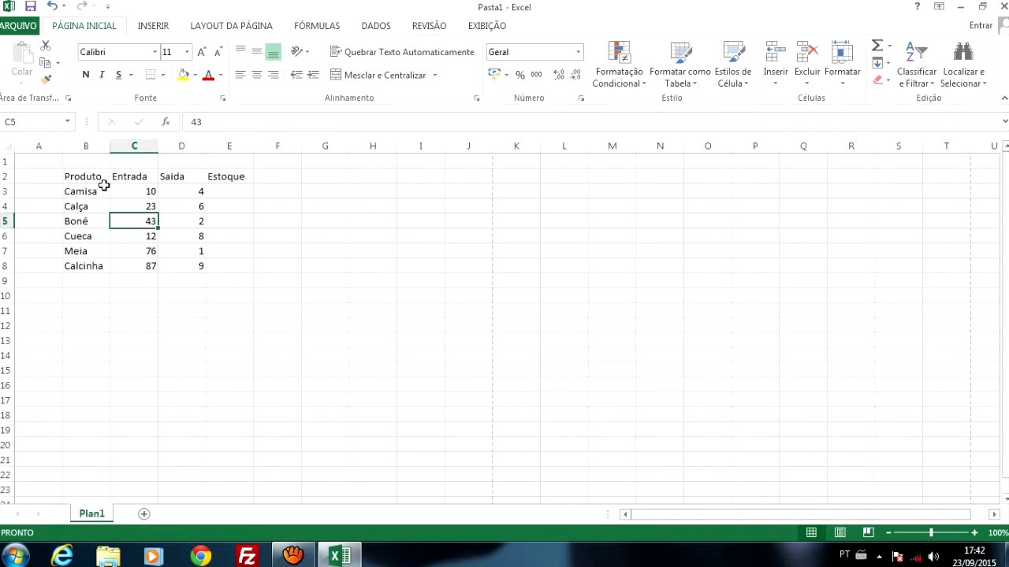
left_click(94, 176)
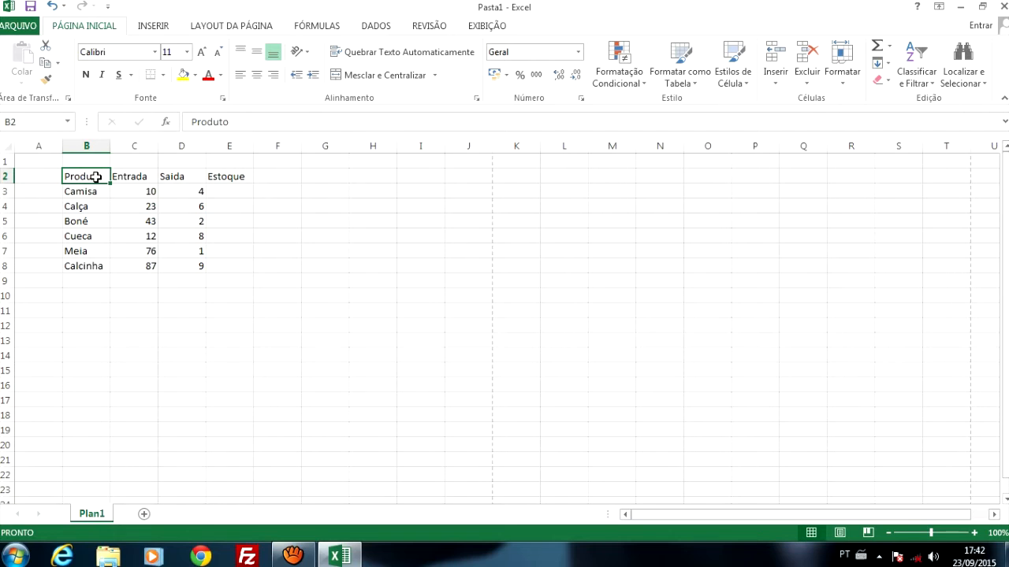
left_click(45, 203)
left_click(79, 176)
left_click_drag(86, 176, 236, 176)
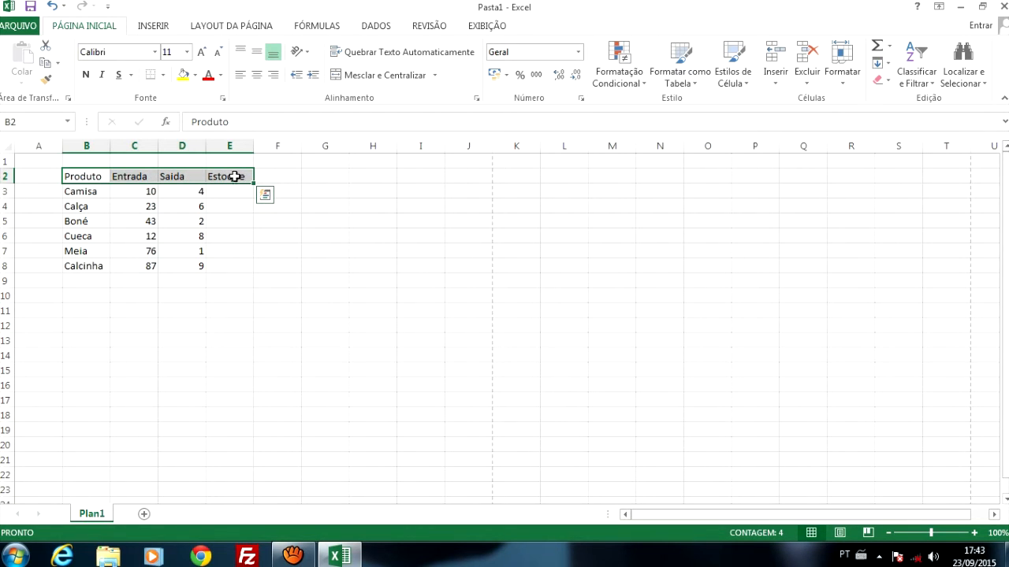
left_click(180, 206)
Apply all borders (Todas as bordas) to the whole table in B2:E8.
left_click(93, 178)
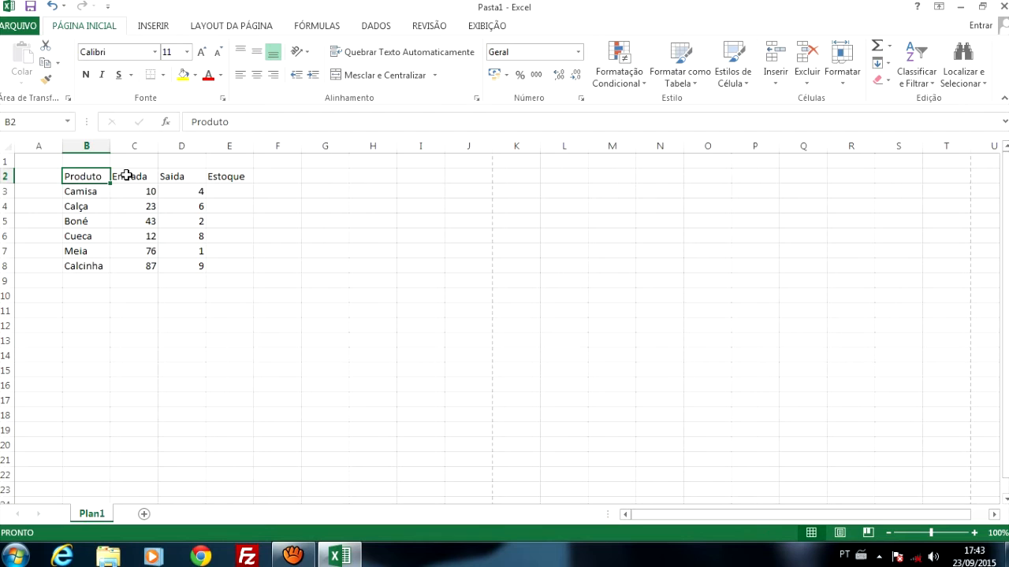
key("ctrl+shift+Down")
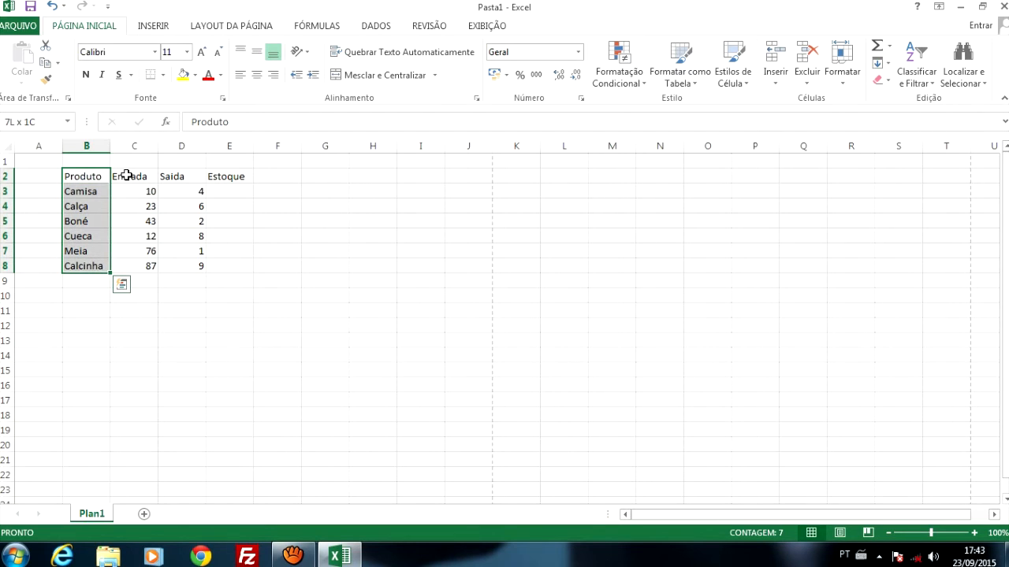
key("ctrl+shift+Right")
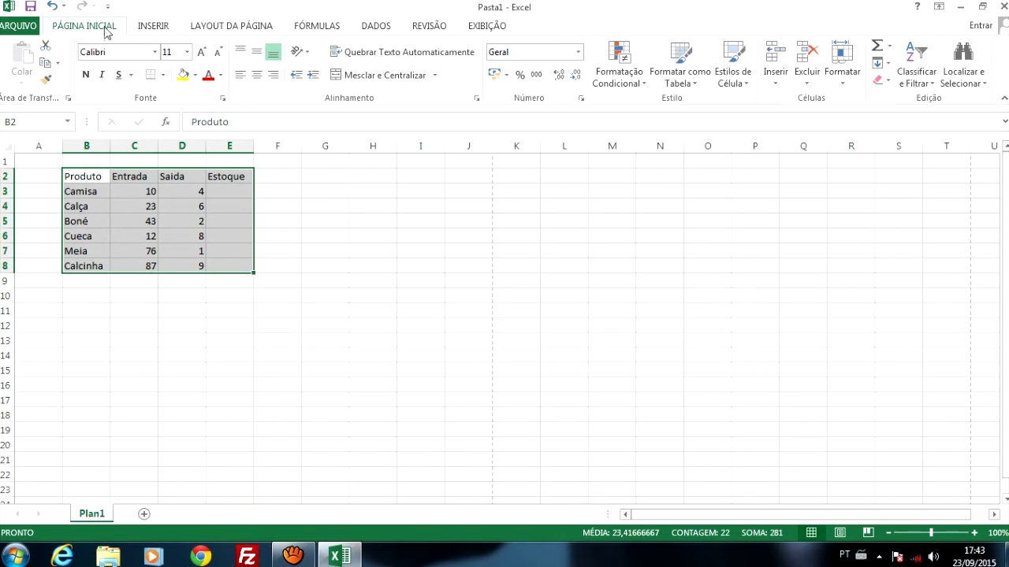
left_click(164, 75)
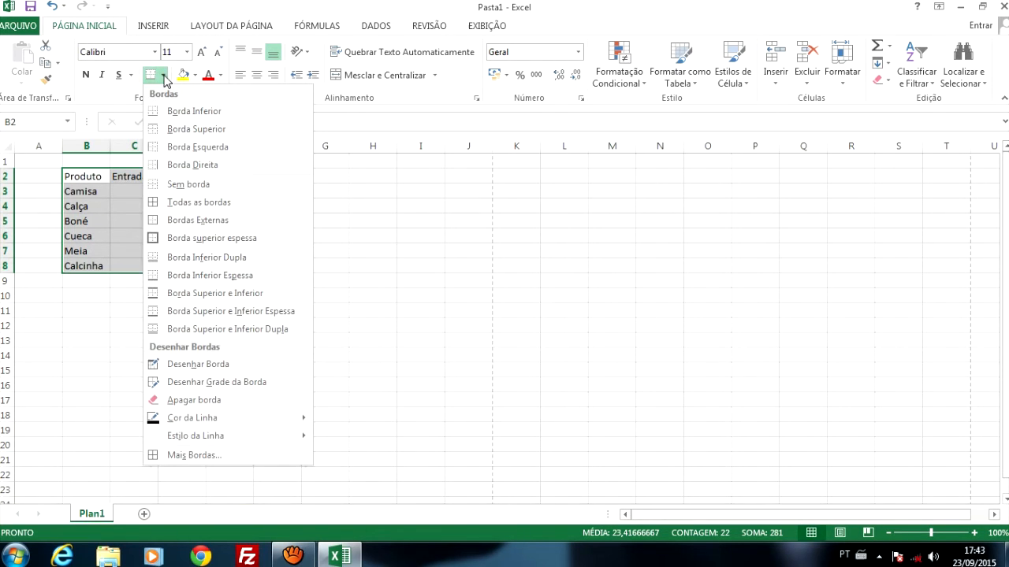
left_click(183, 204)
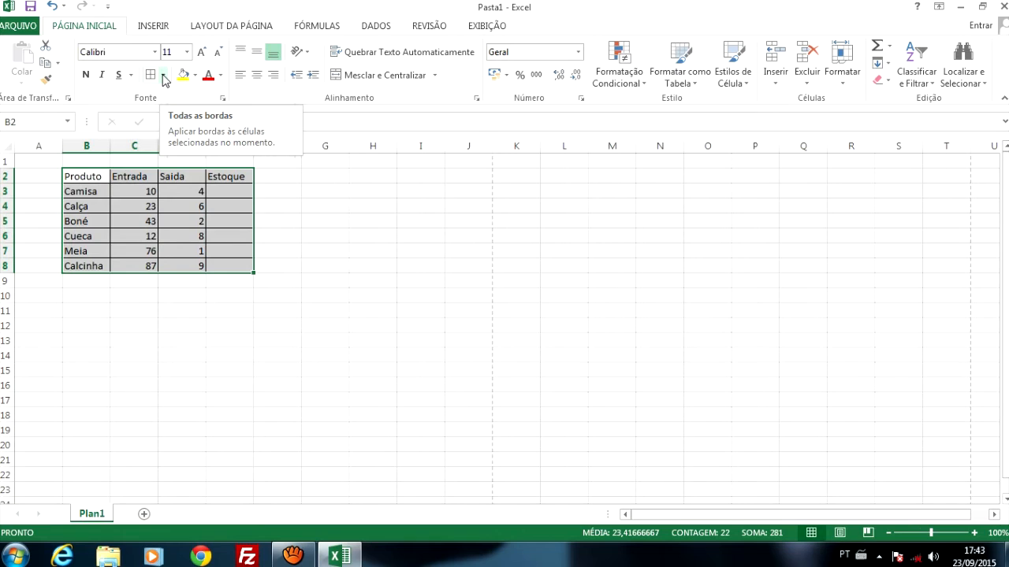
left_click(163, 75)
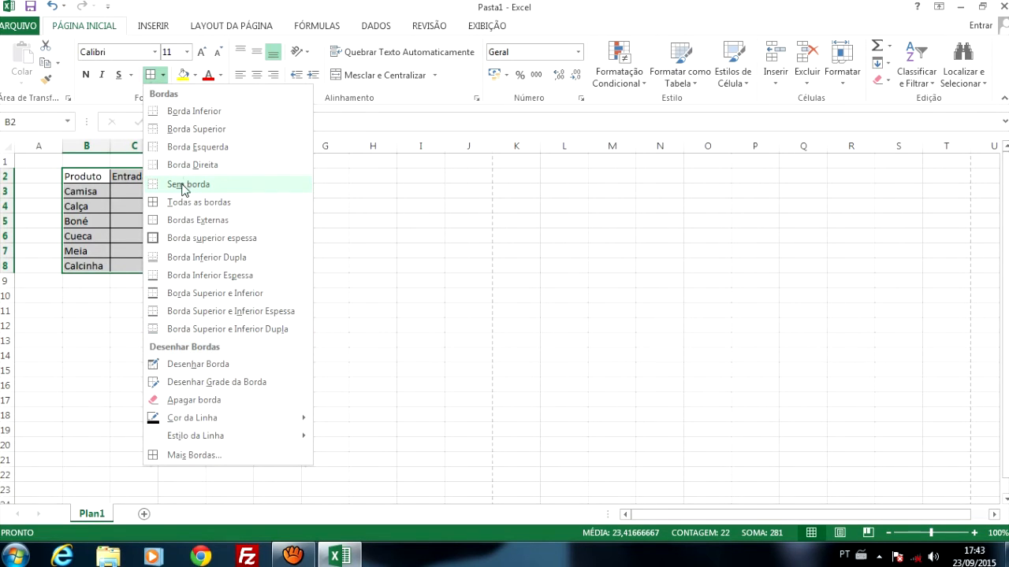
left_click(228, 203)
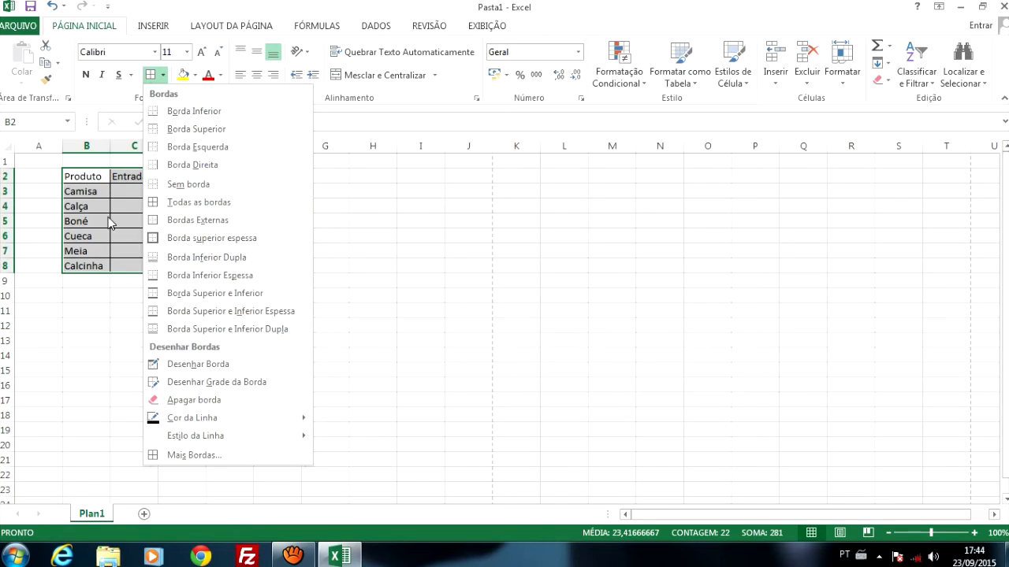
left_click(292, 265)
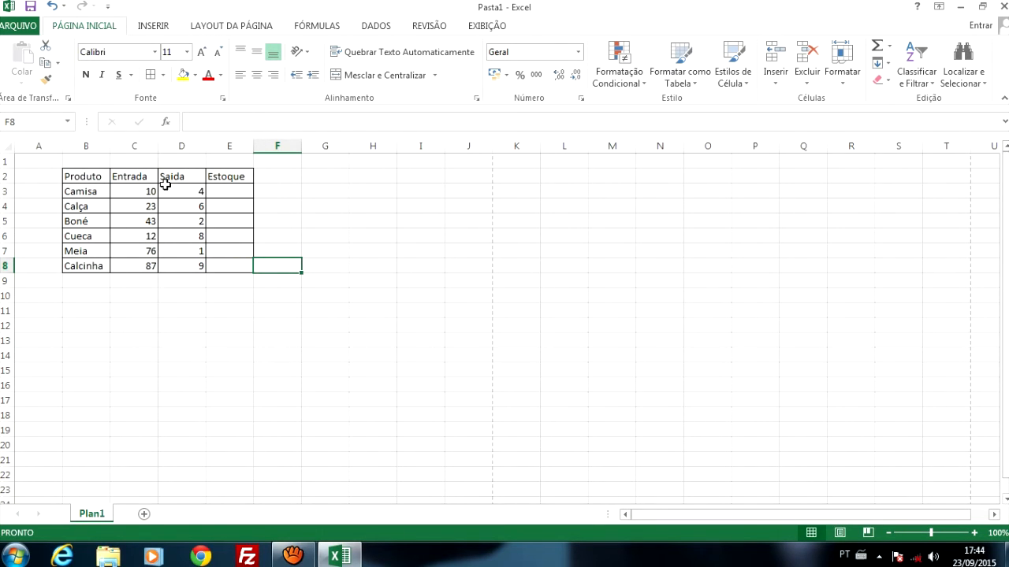
Check the bordered table in the print preview, and return to the worksheet.
left_click(23, 28)
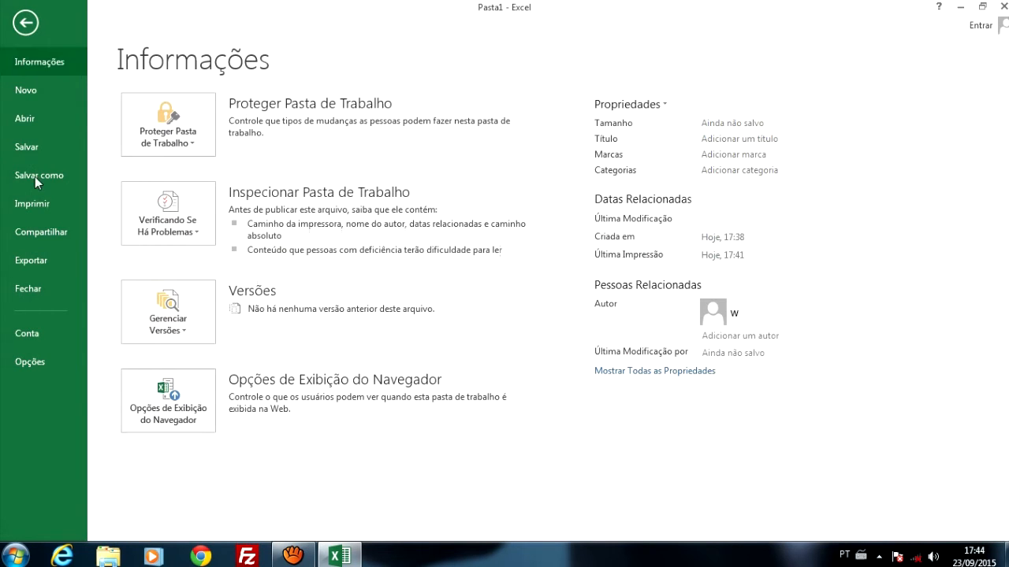
left_click(46, 204)
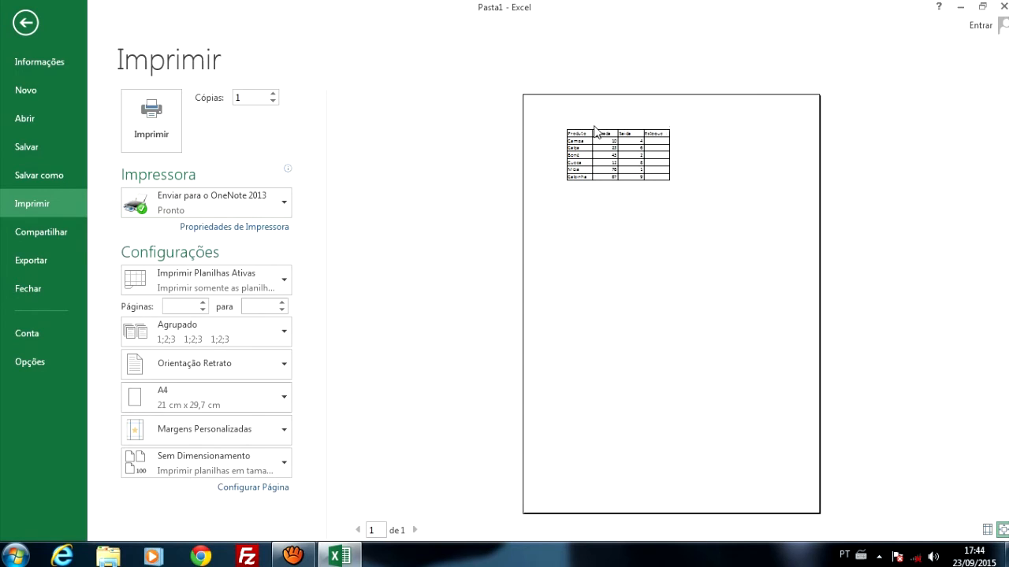
left_click(25, 22)
left_click(130, 324)
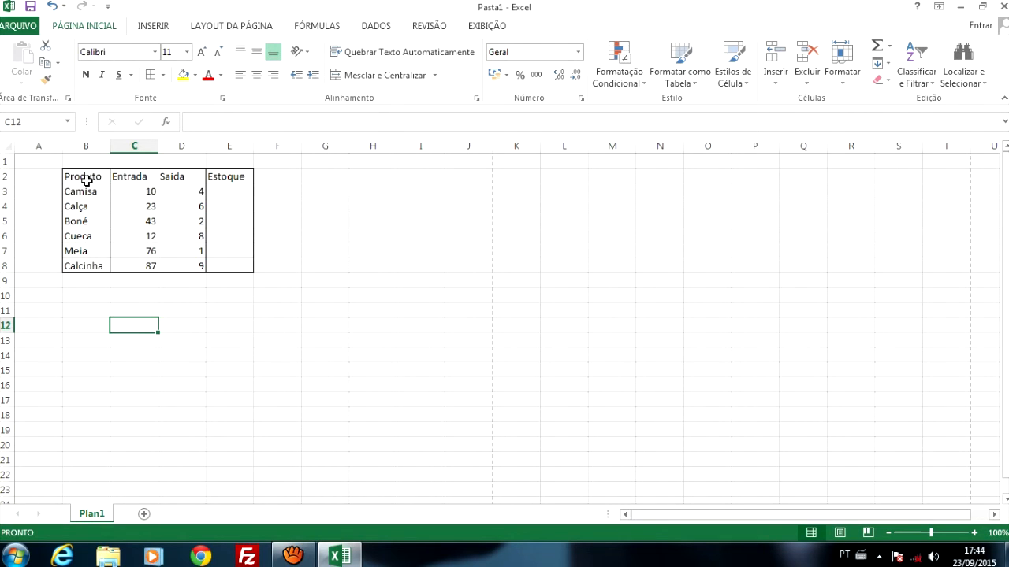
Give the header row B2:E2 the green theme fill colour and white text.
left_click_drag(81, 177, 228, 178)
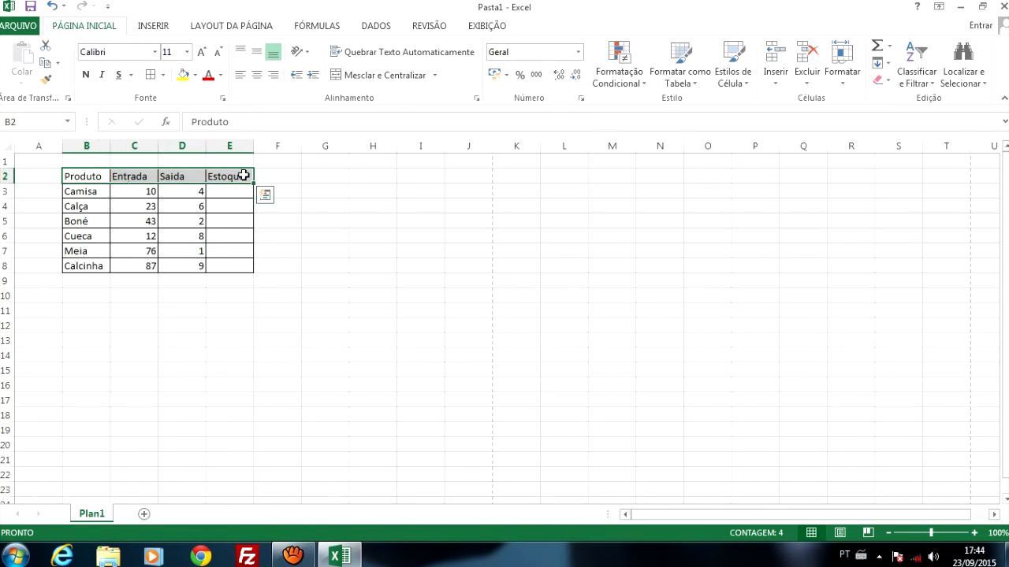
left_click(196, 76)
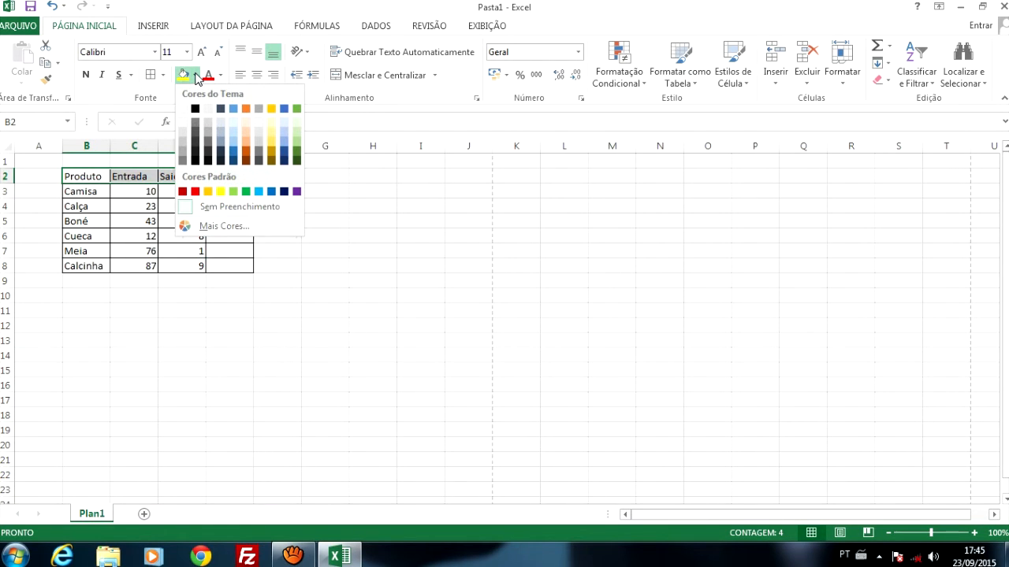
left_click(297, 110)
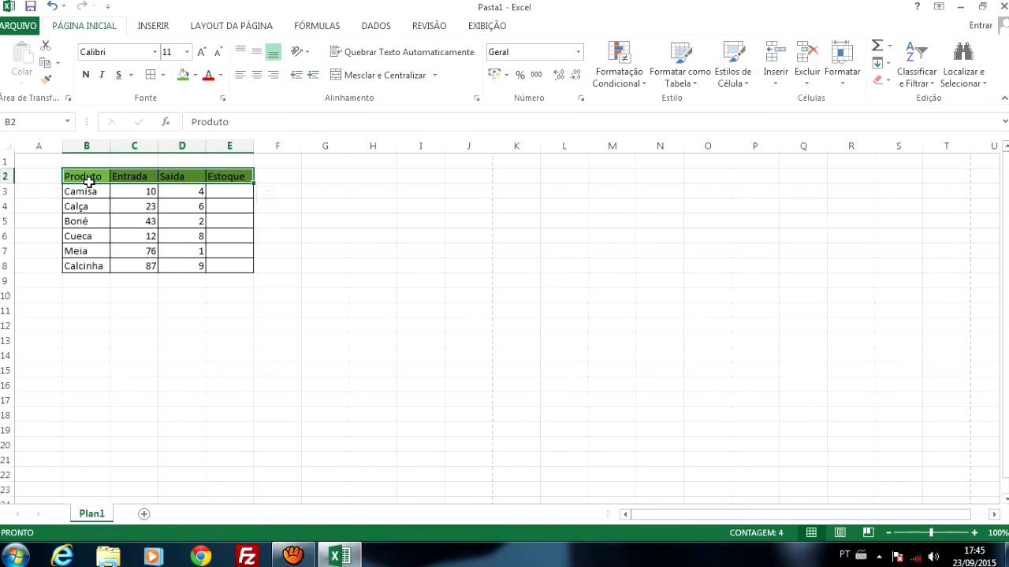
left_click(221, 75)
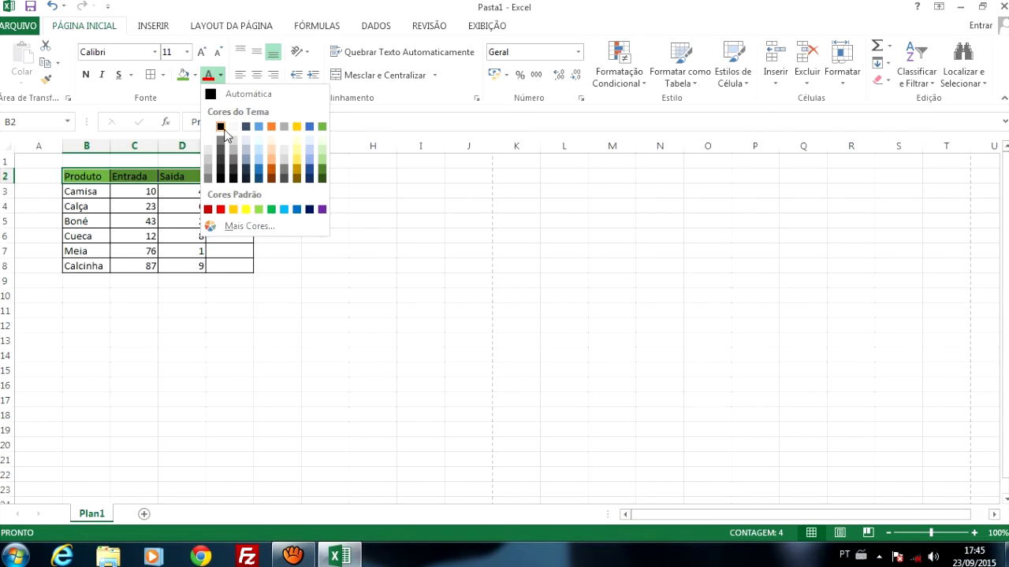
left_click(208, 126)
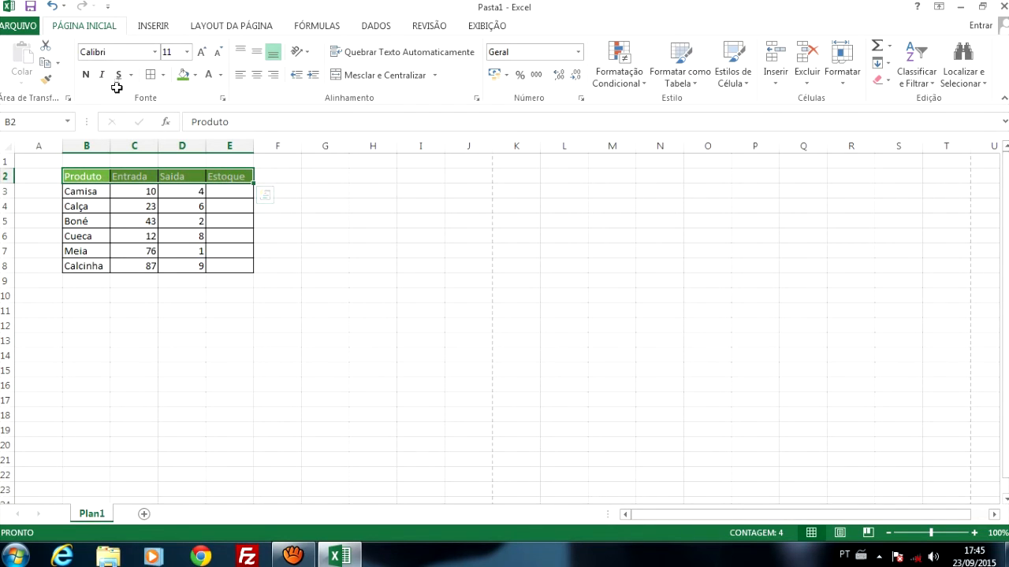
Format the header row B2:E2 as bold and italic, trying underline and removing it again.
left_click(86, 75)
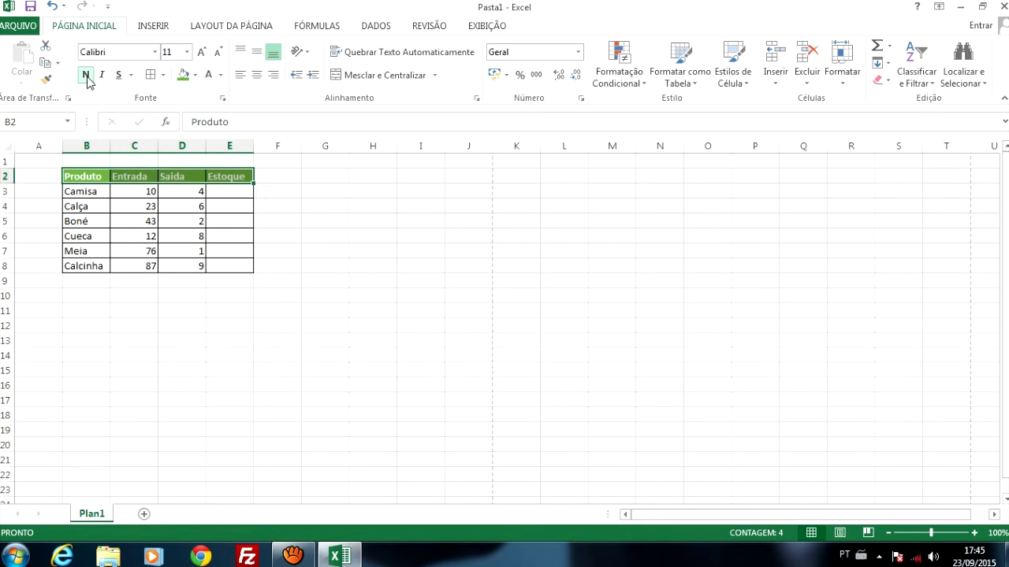
left_click(103, 75)
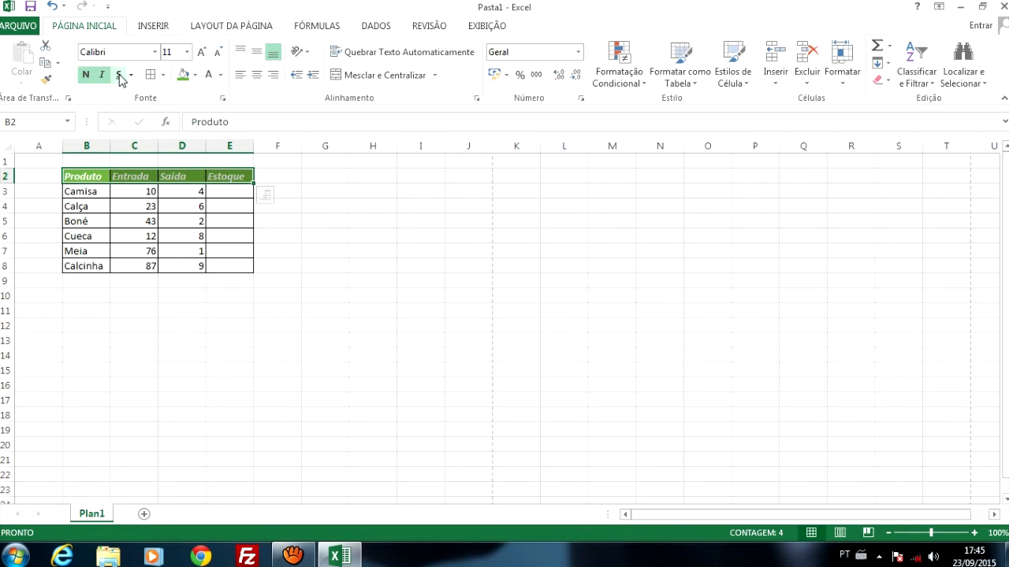
left_click(119, 76)
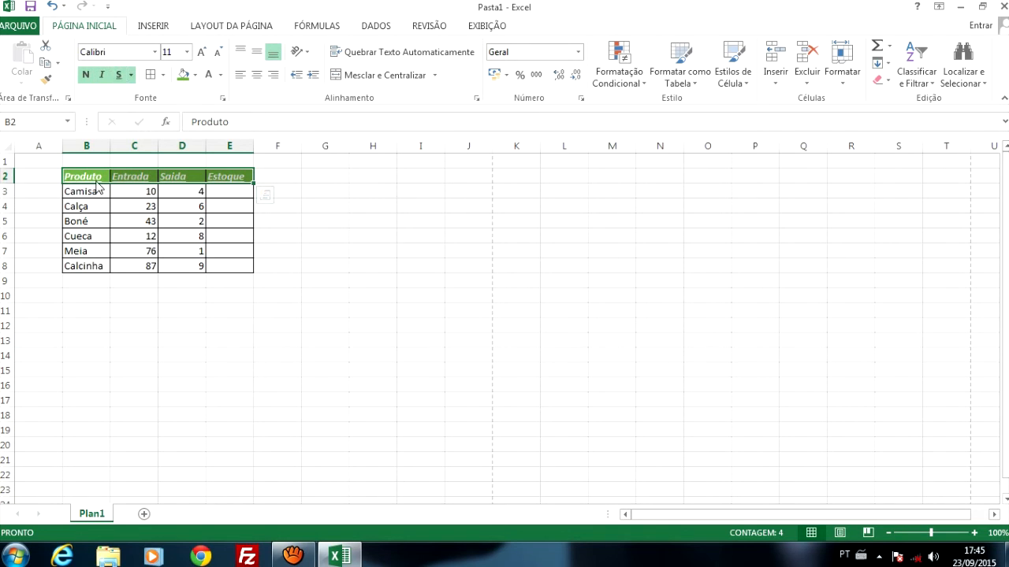
left_click(119, 75)
left_click(102, 75)
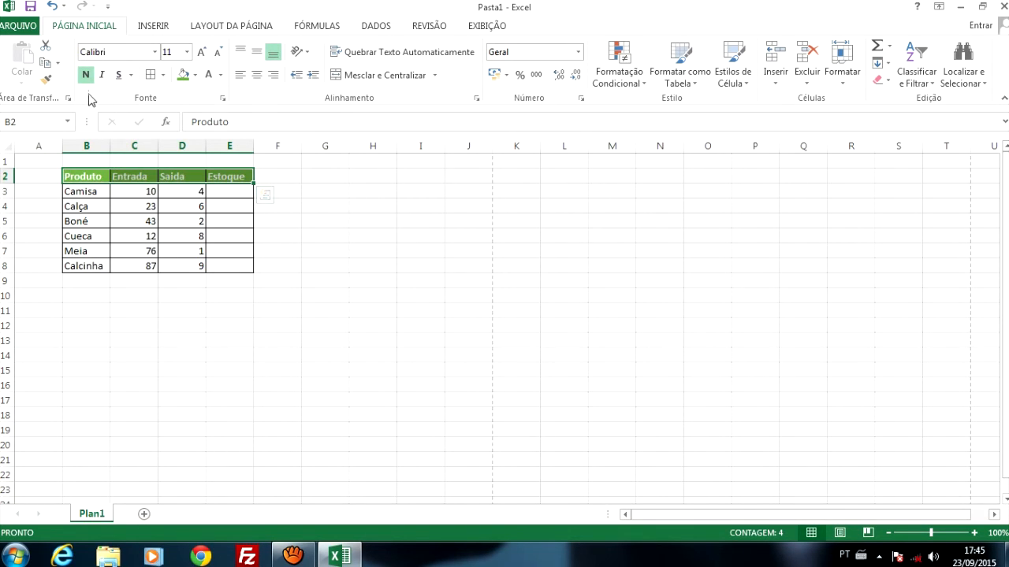
left_click(86, 75)
left_click(83, 77)
left_click(86, 76)
left_click(102, 74)
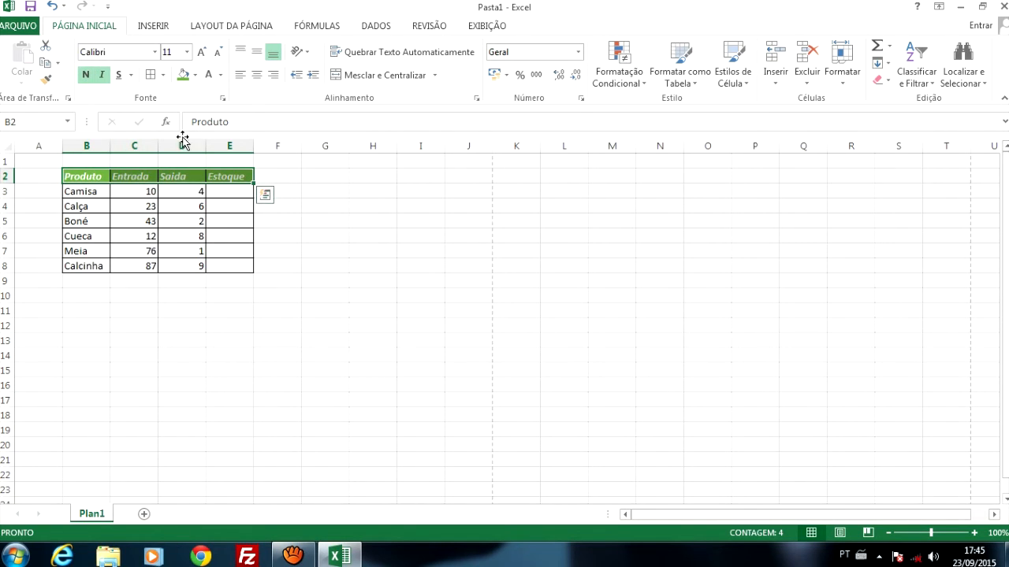
Try font size 14 on the header row B2:E2, and set it to 13.
left_click(187, 53)
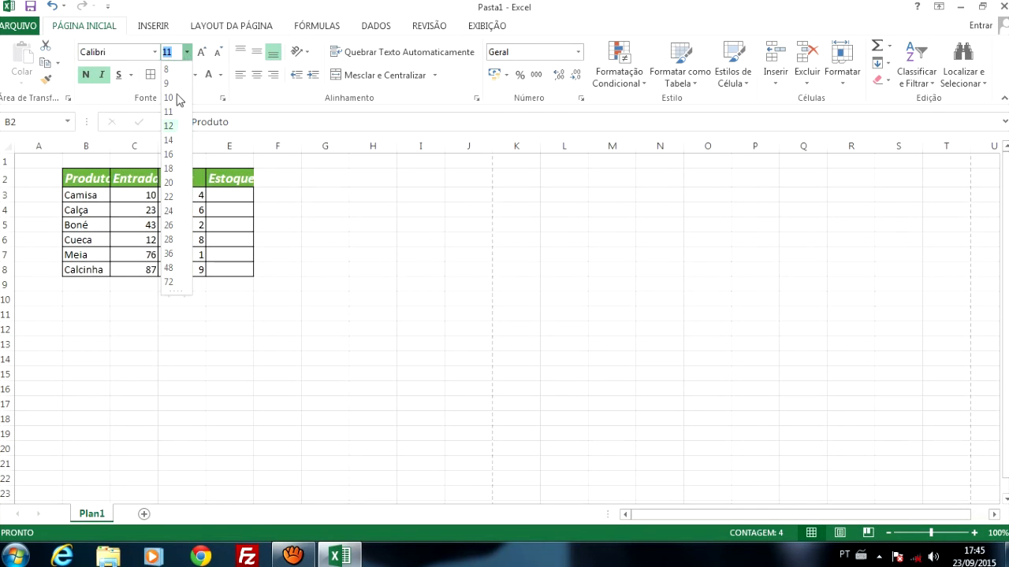
left_click(169, 141)
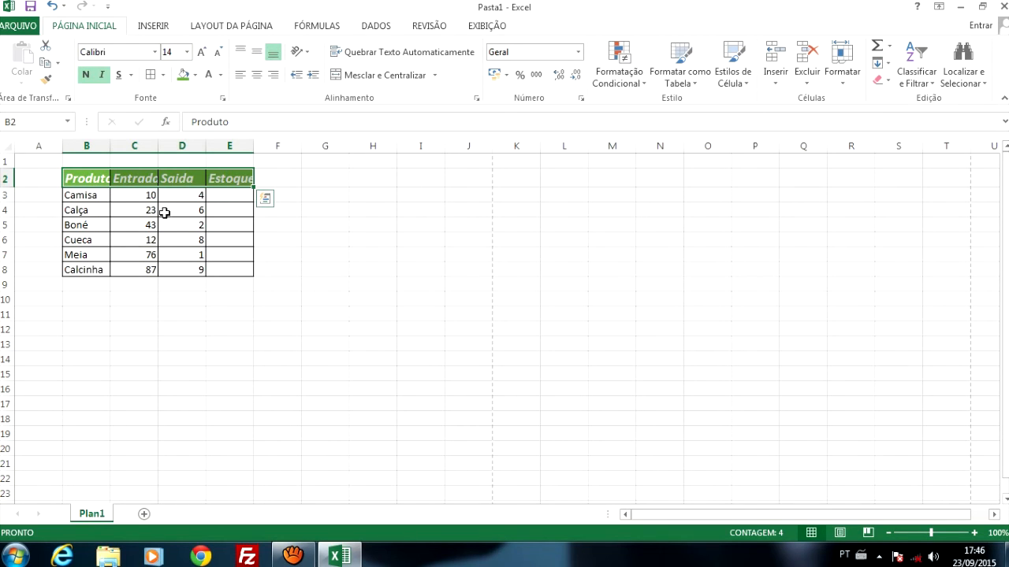
left_click(187, 52)
left_click(180, 53)
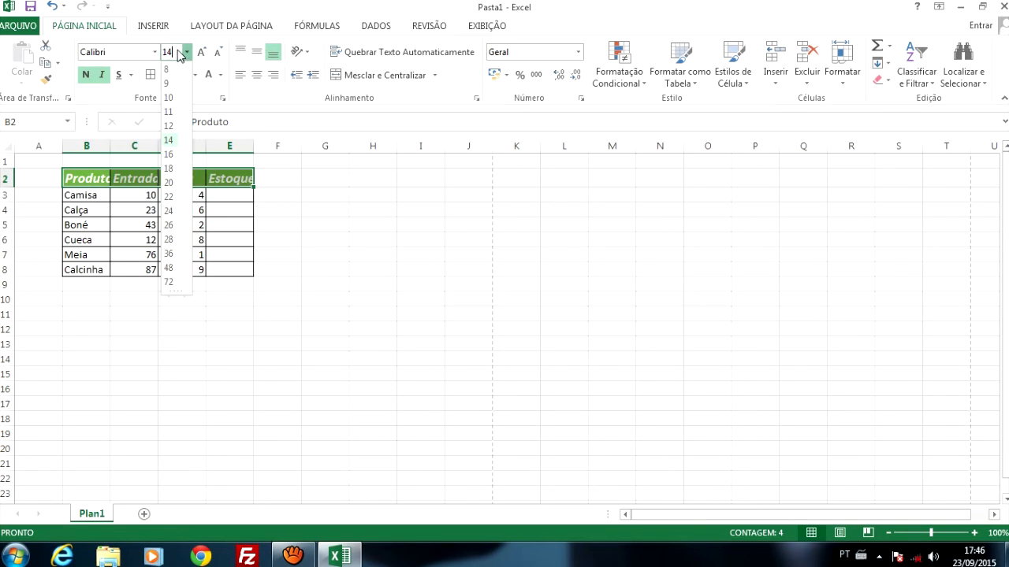
key("BackSpace")
type("3")
key("Return")
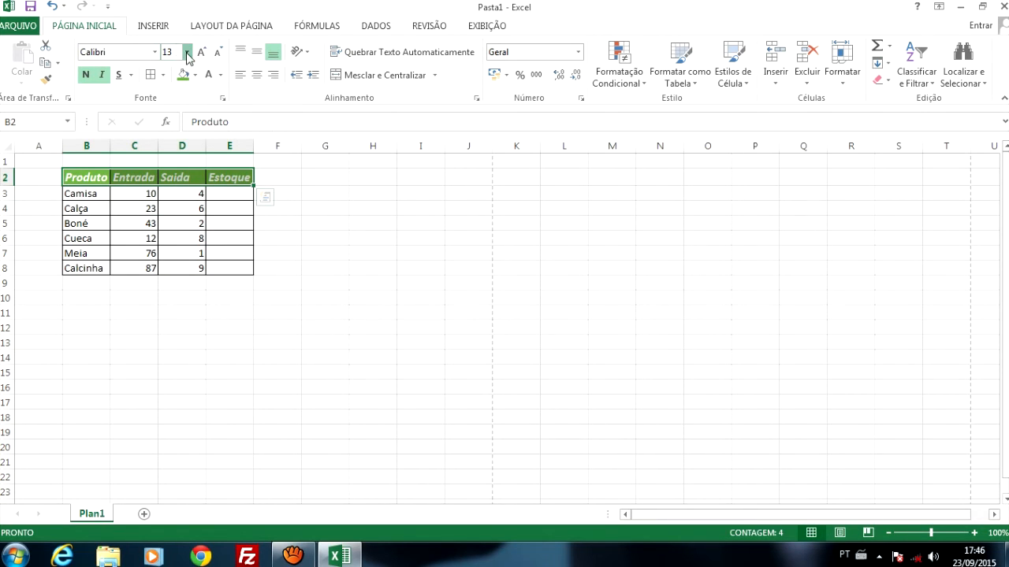
left_click(188, 52)
left_click(188, 52)
Set the header row's font to Adobe Caslon Pro Bold and centre its text.
left_click(155, 52)
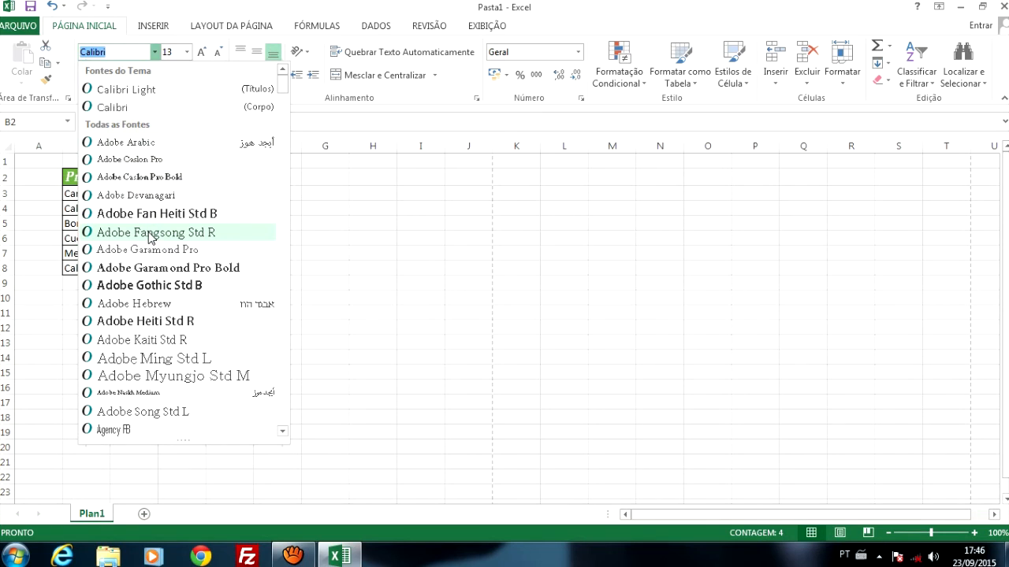
left_click(179, 179)
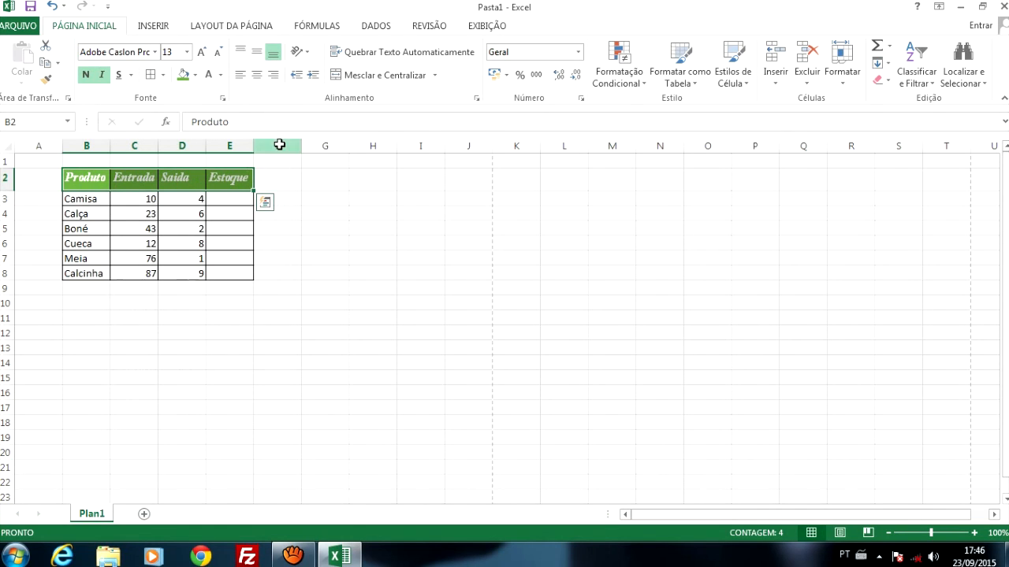
left_click(260, 81)
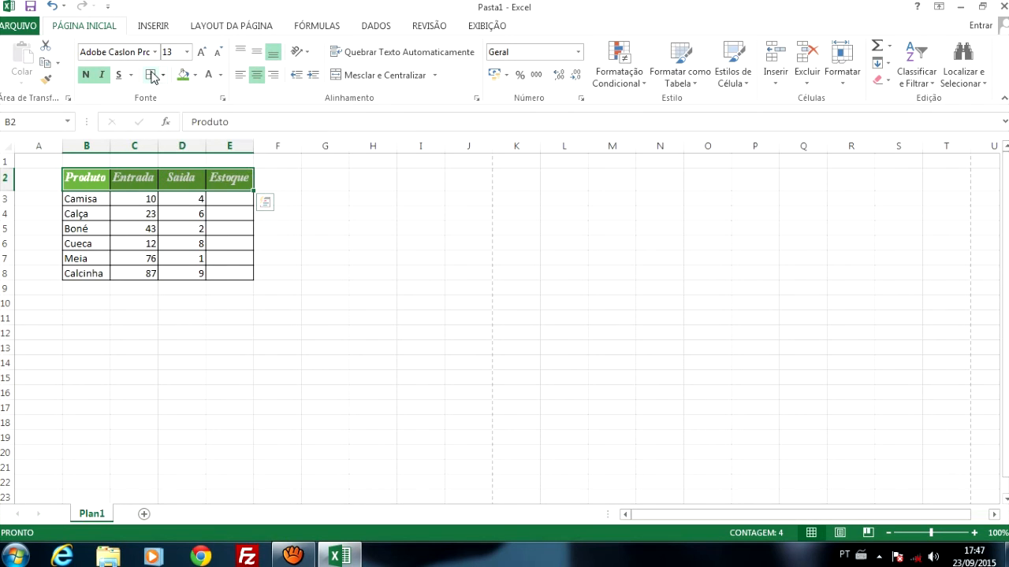
left_click(216, 213)
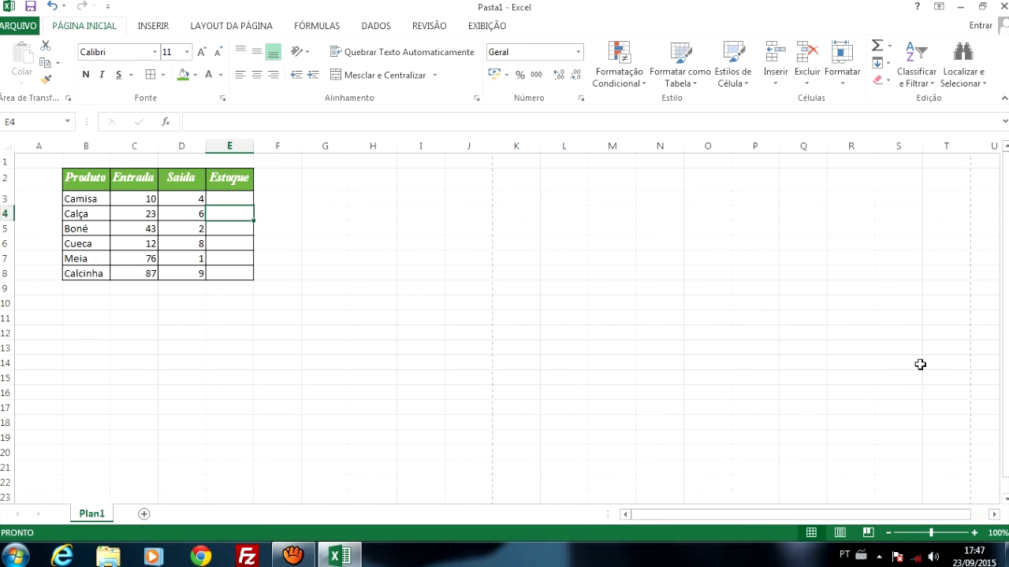
Enlarge the worksheet view to 200% to read the stock table.
left_click(974, 533)
left_click(974, 532)
left_click(974, 533)
left_click(974, 532)
left_click(974, 533)
left_click(974, 532)
left_click(974, 533)
left_click(974, 533)
left_click(974, 532)
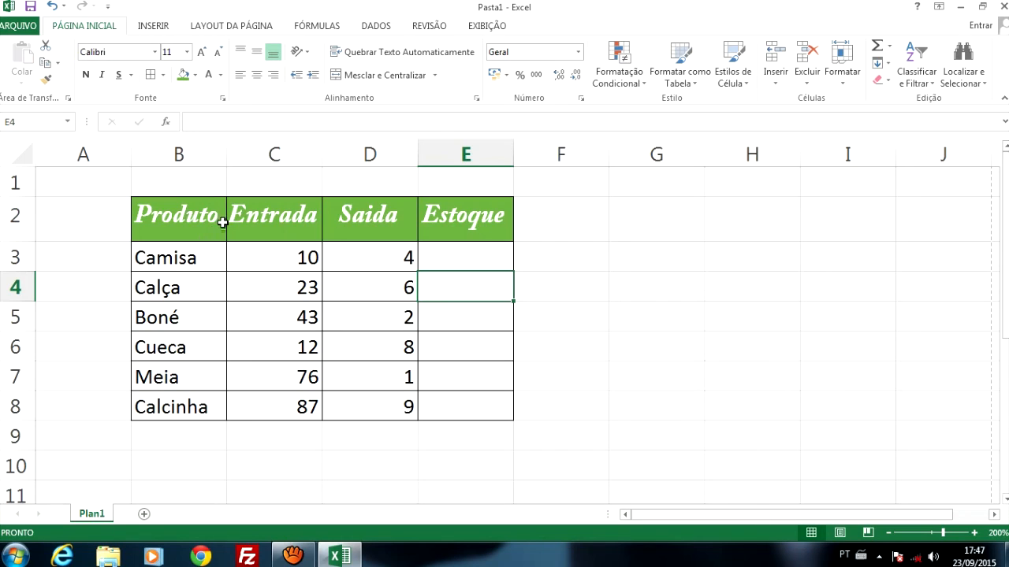
Examine the Entrada, Saida and Estoque cells of the first product rows to see how stock relates to entries and exits.
left_click(440, 254)
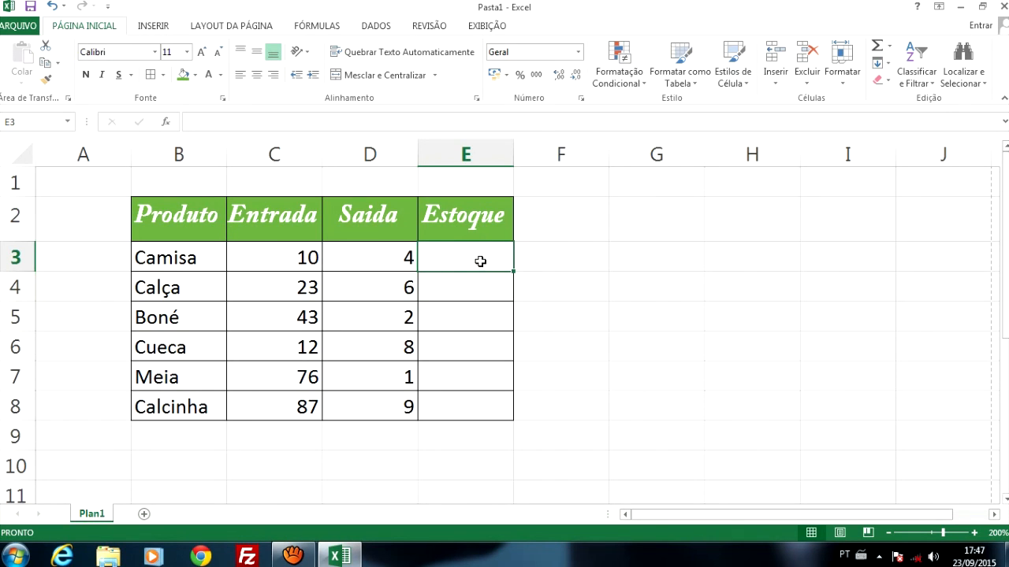
left_click(284, 259)
left_click(446, 256)
left_click(454, 287)
left_click(461, 259)
left_click(380, 253)
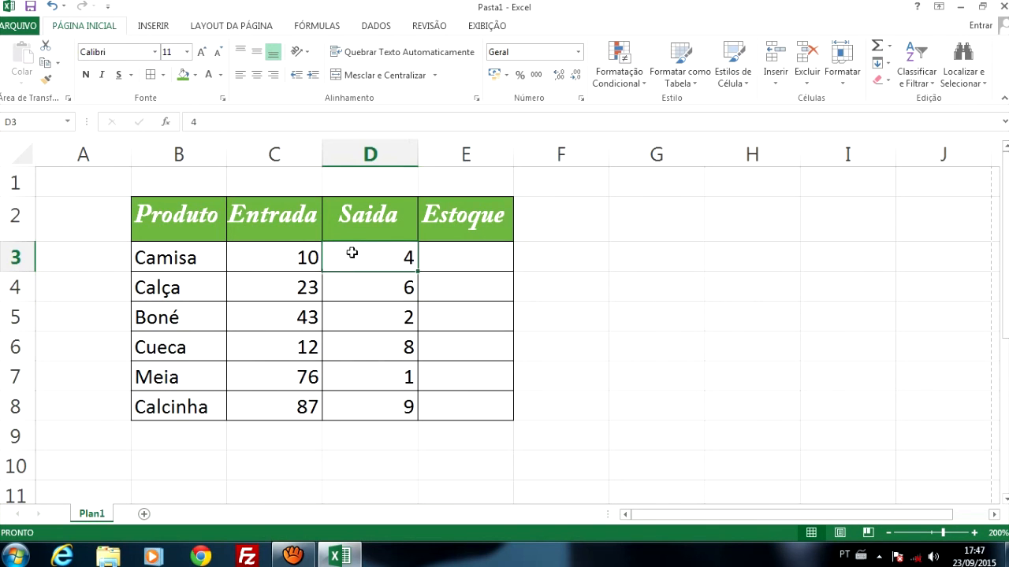
left_click(293, 257)
left_click(361, 261)
left_click(254, 257)
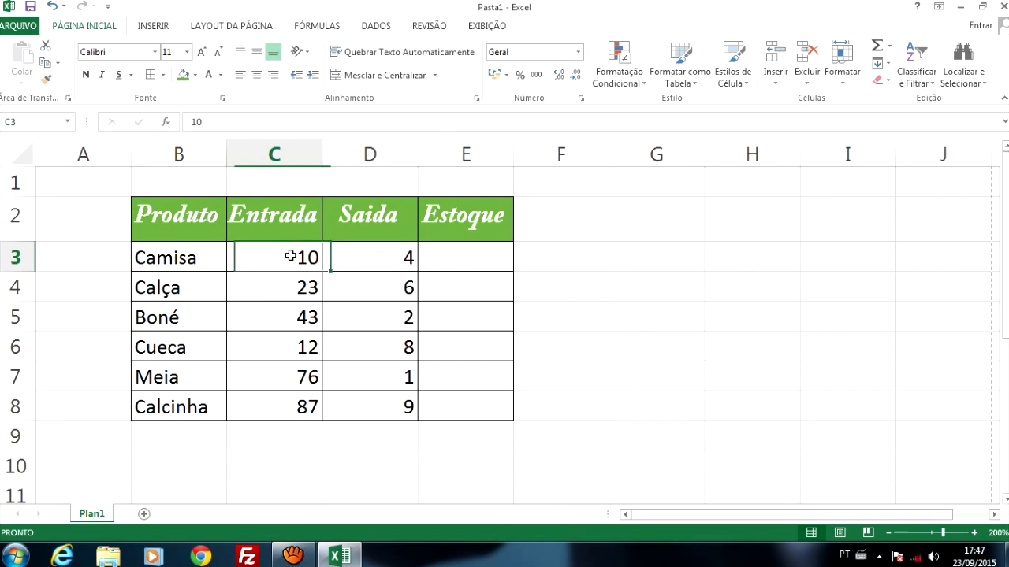
left_click(444, 254)
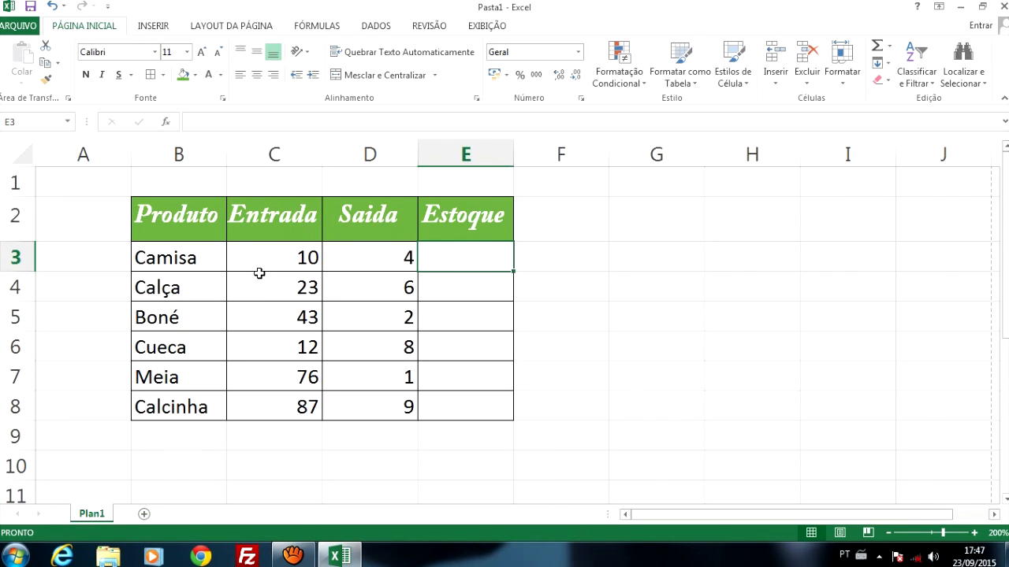
left_click(241, 257)
left_click(333, 257)
left_click(461, 257)
left_click(472, 294)
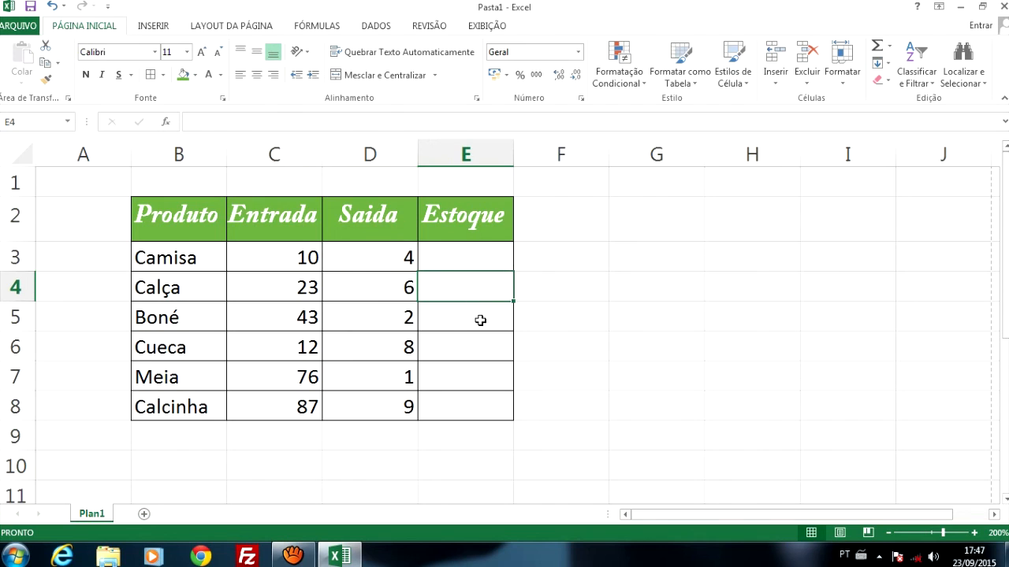
left_click(480, 320)
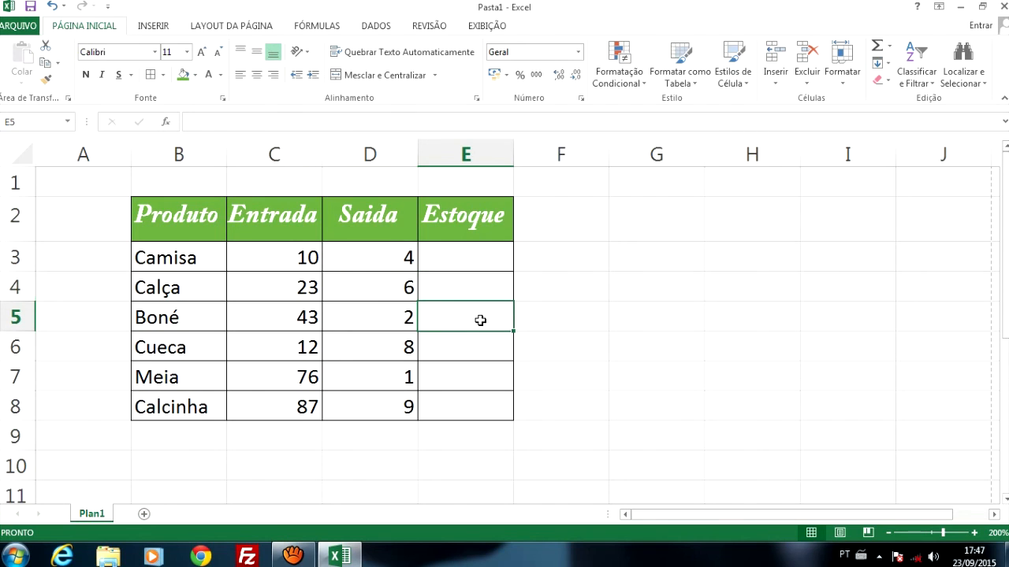
left_click(485, 263)
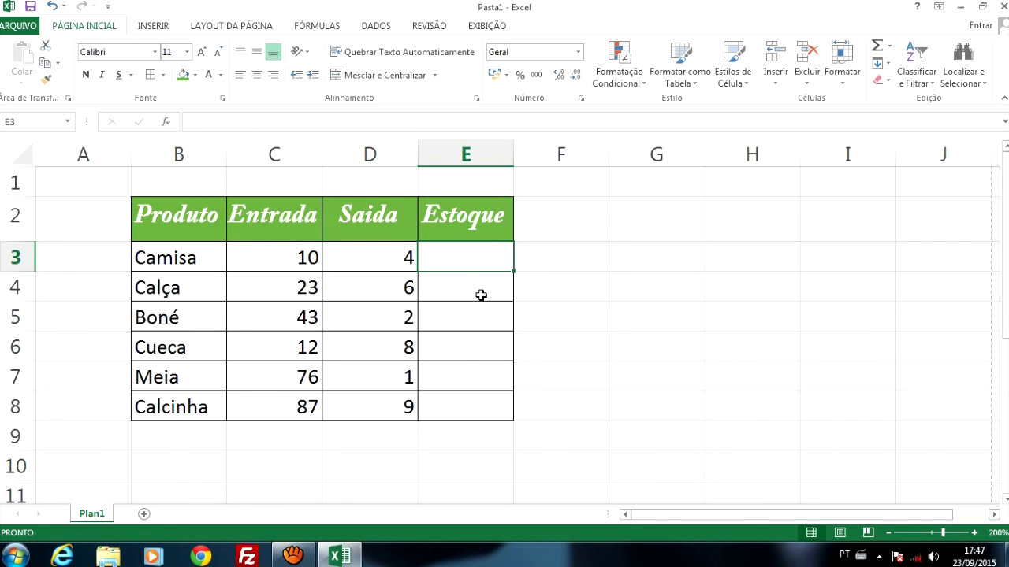
left_click(484, 293)
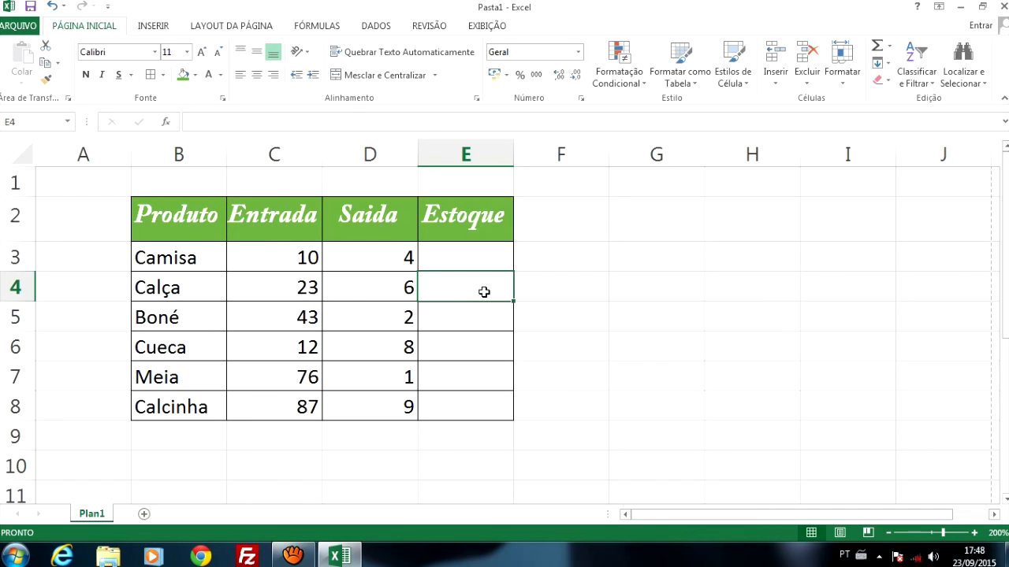
left_click(483, 315)
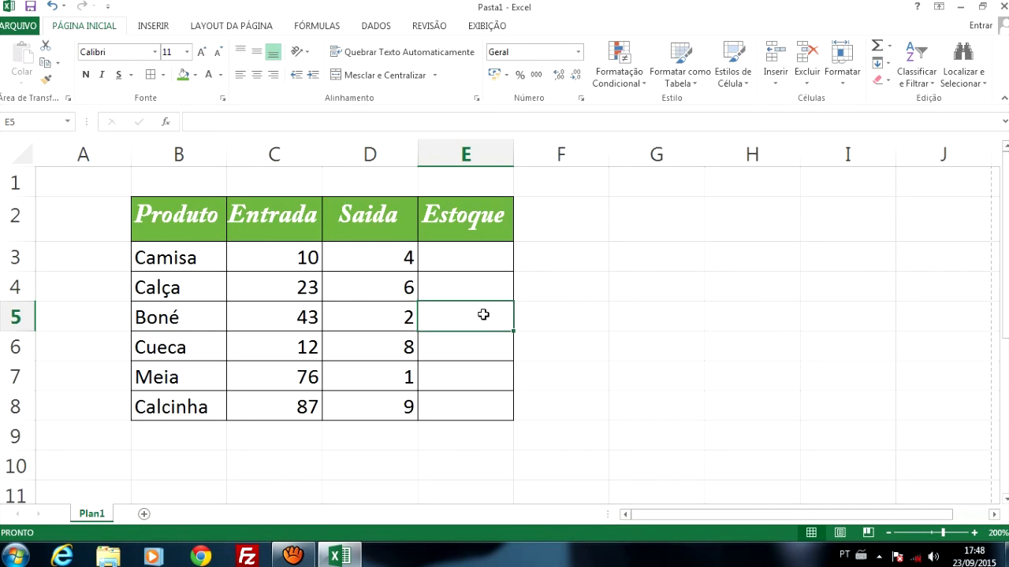